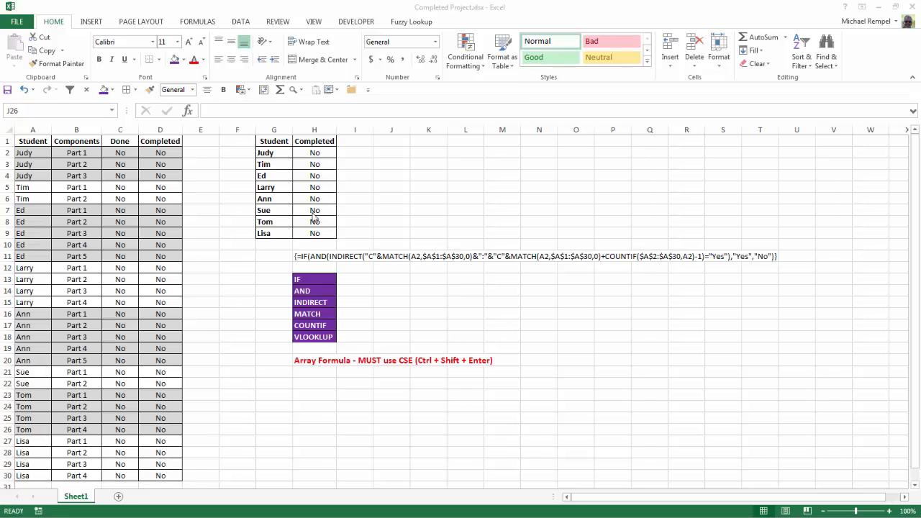
Step: Examine the formulas behind the first Completed result in each table, cells H2 and D2
click(312, 154)
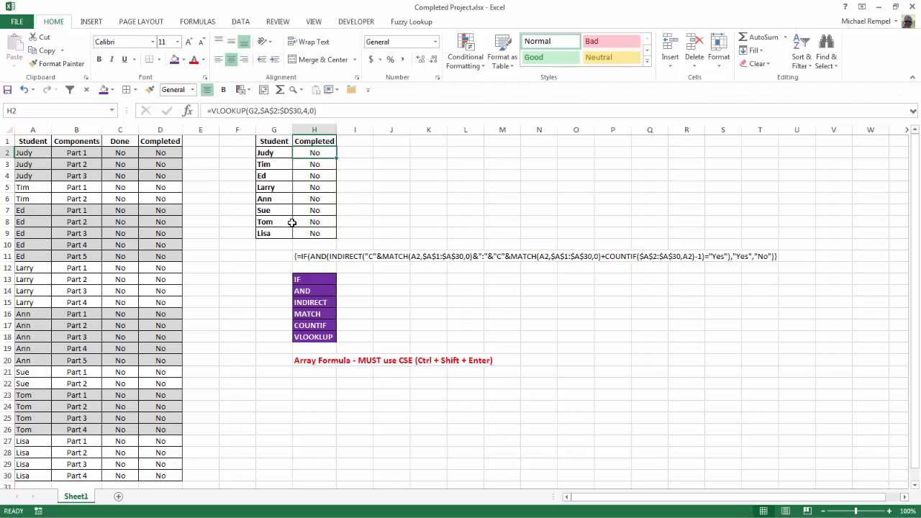
click(153, 154)
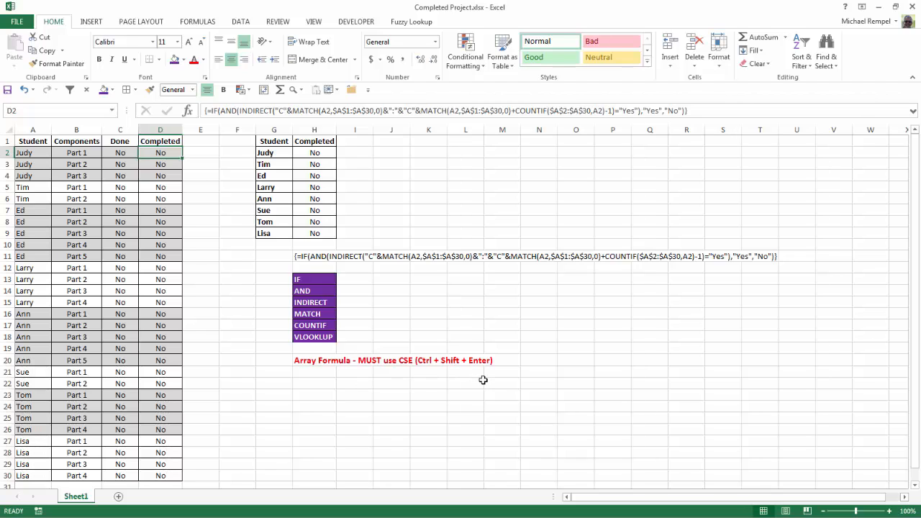
Step: Enter the formula =IF(AND(C2:C4="Yes"),"Yes","No") as a regular formula in cell J4
click(402, 190)
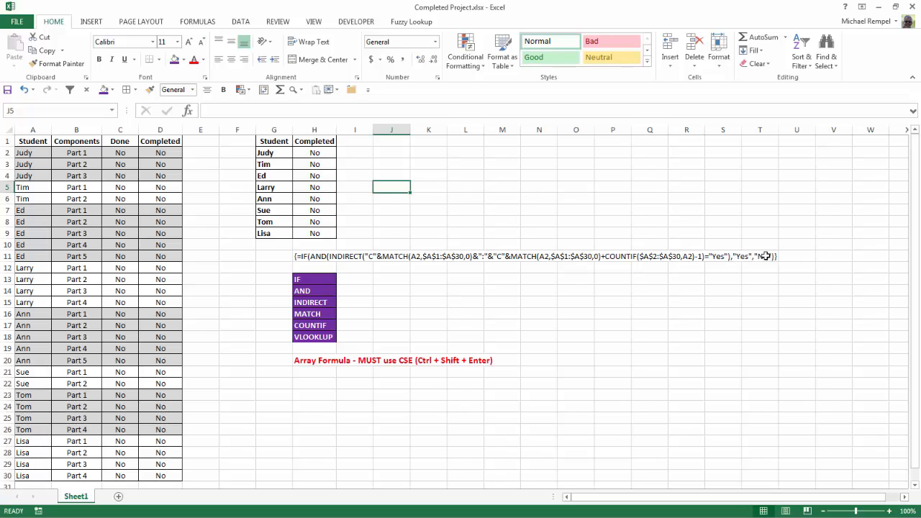
key(Up)
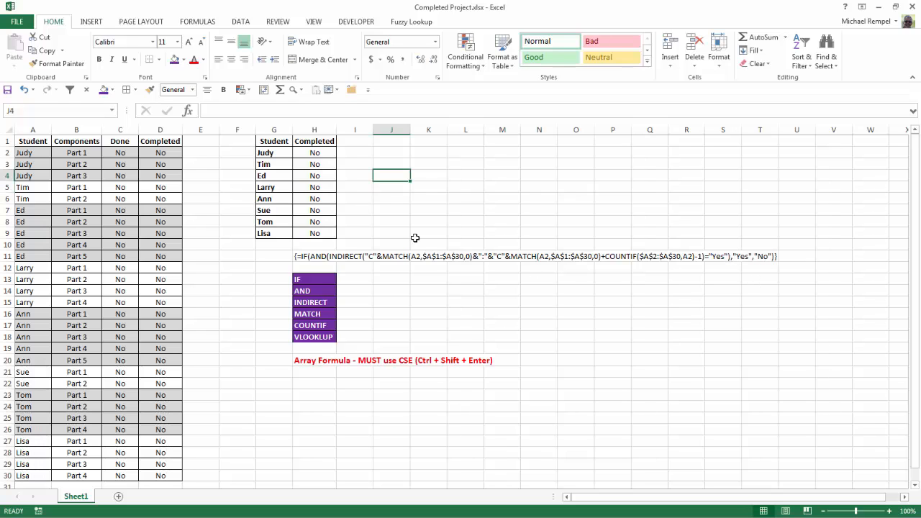
text(=IF()
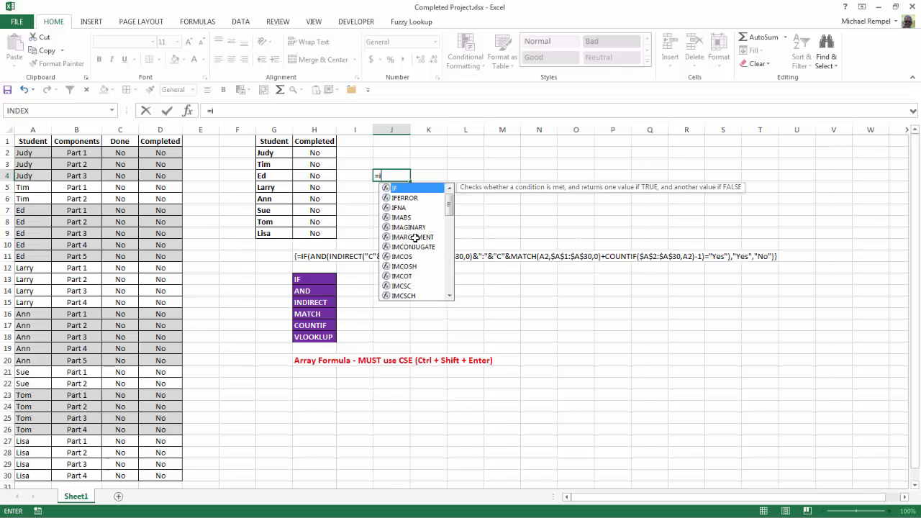
text(and)
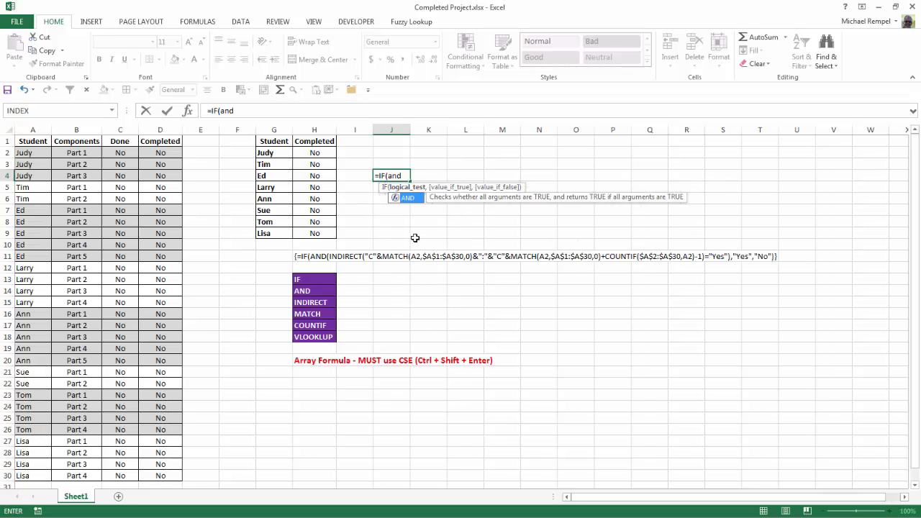
key(Tab)
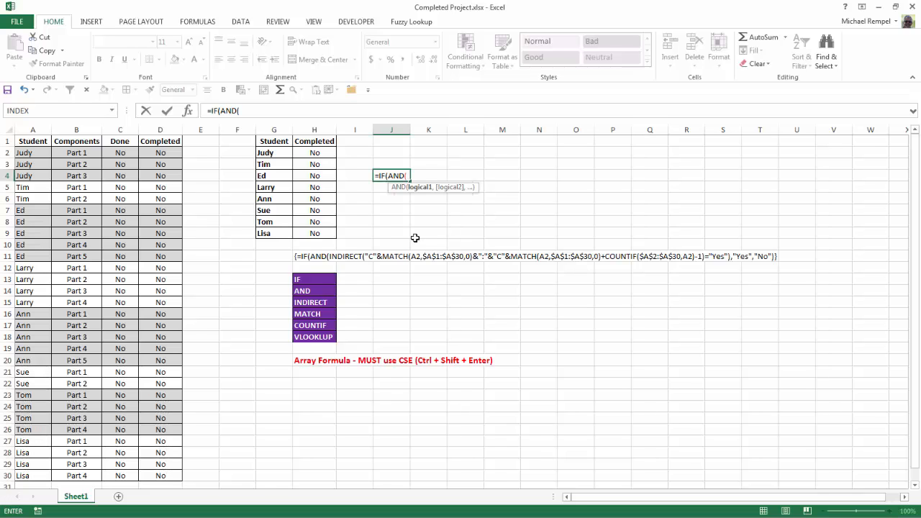
text(C2)
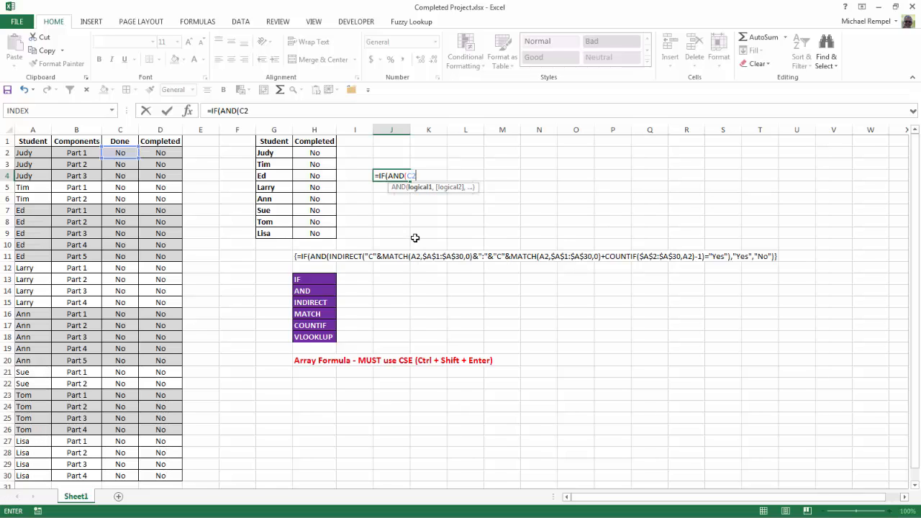
key(BackSpace)
text(:C4)
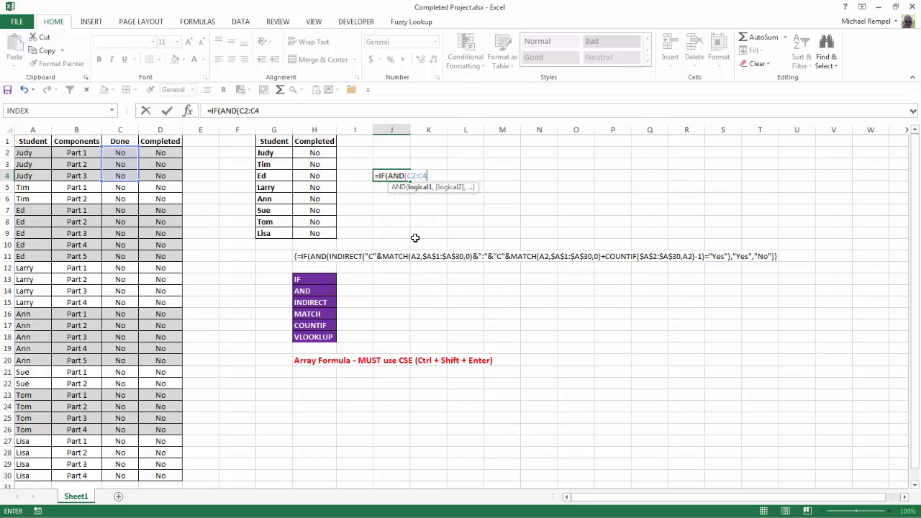
text(="Yes"),)
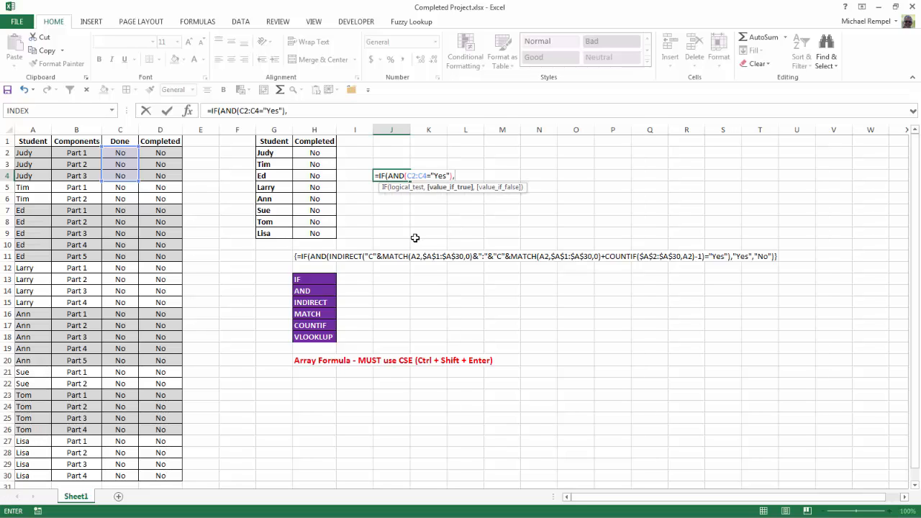
text("Yes","No)
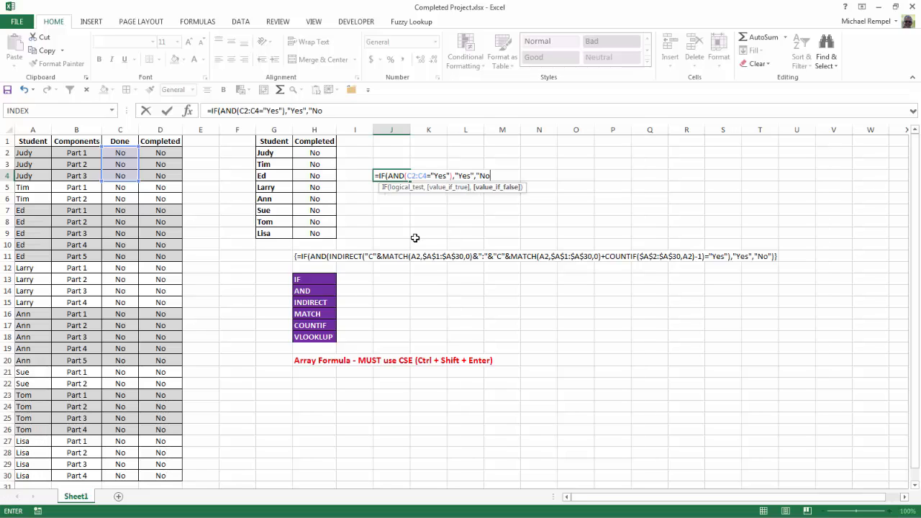
text("))
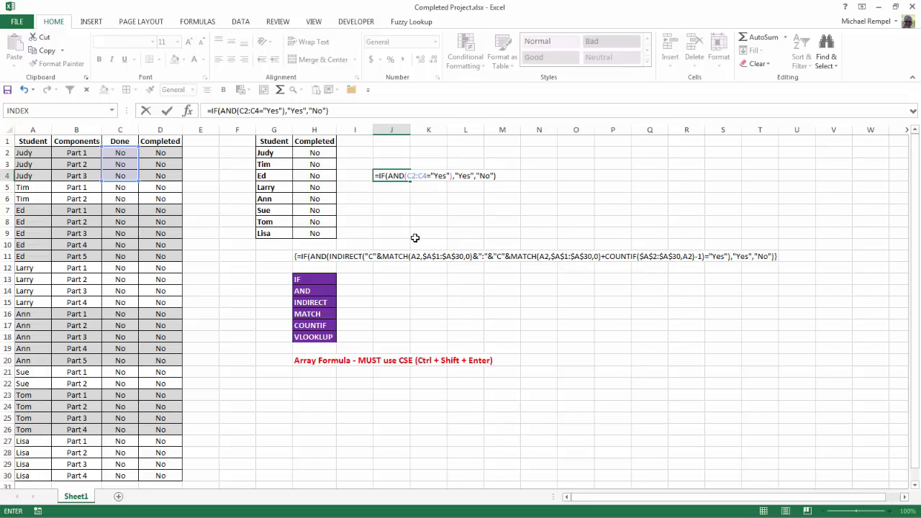
key(Return)
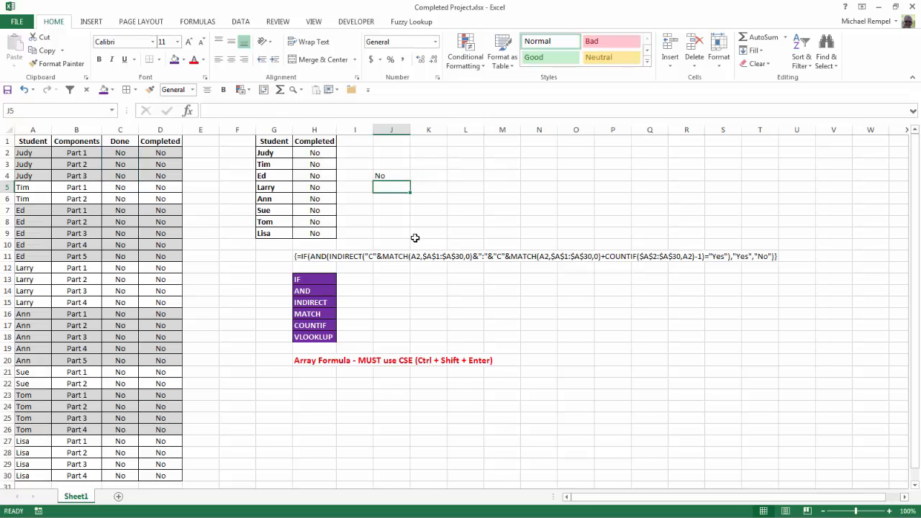
key(Up)
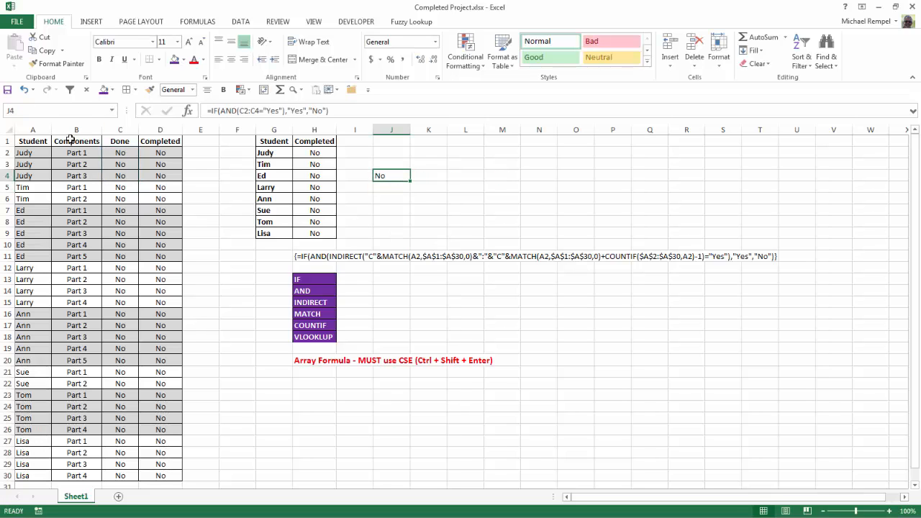
Step: Fill the first student's three Done cells, C2:C4, with Yes
drag(120, 152, 128, 173)
text(Y)
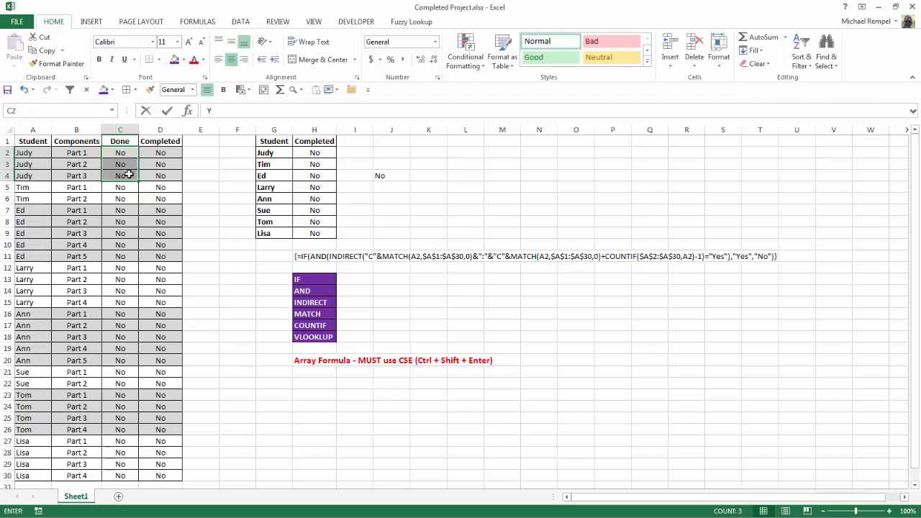
text(es)
key(ctrl+Return)
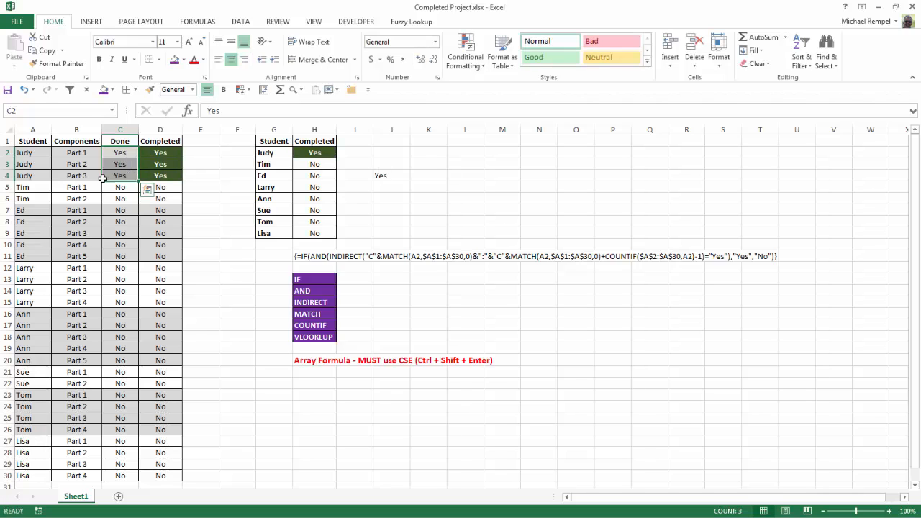
Step: Fill the first student's Part 1 and Part 2 Done cells, C2:C3, with No
drag(120, 153, 122, 163)
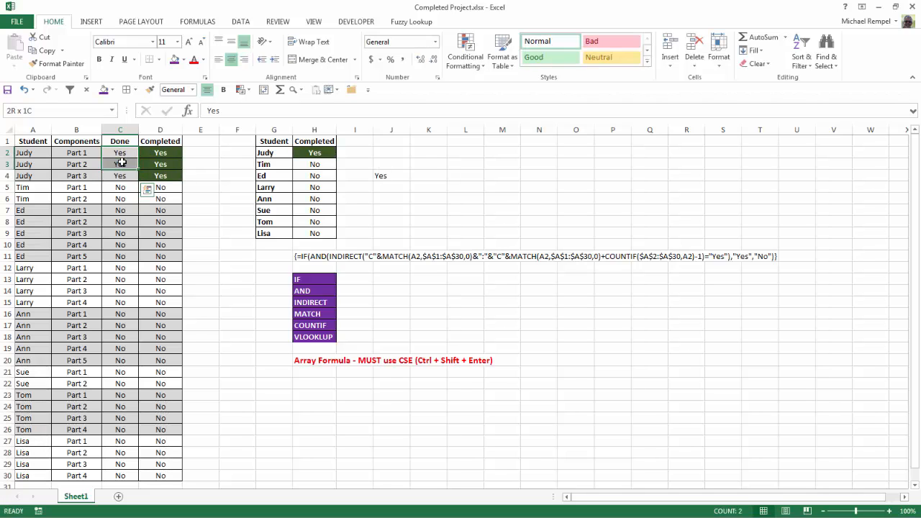
text(No)
key(ctrl+Return)
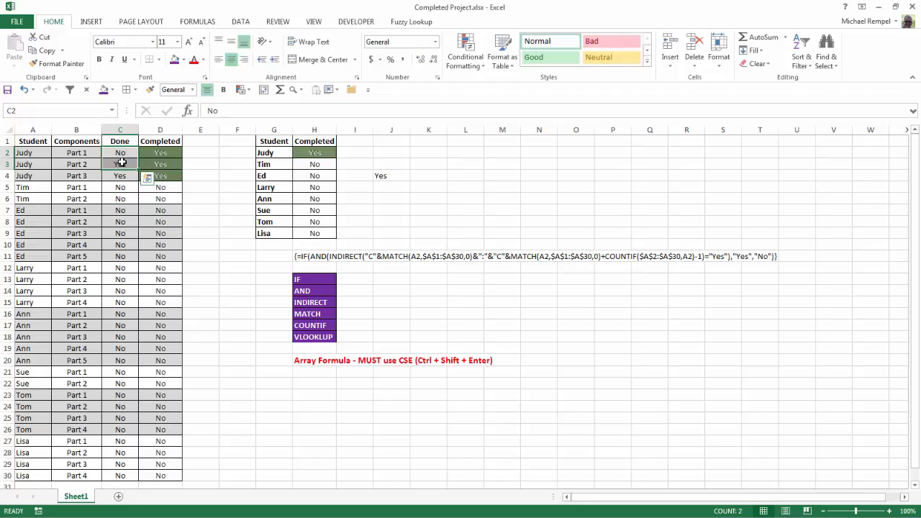
Step: Re-enter the existing IF/AND formula in J4 as an array formula
click(391, 178)
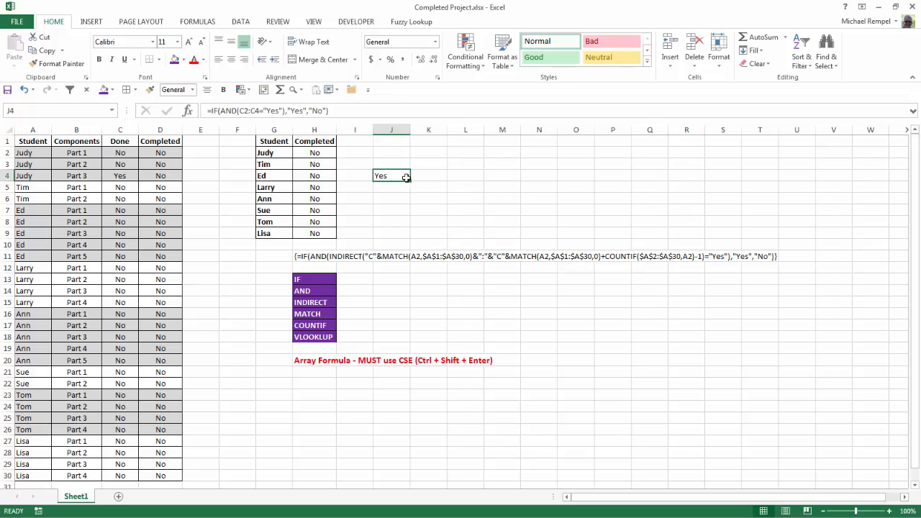
click(345, 113)
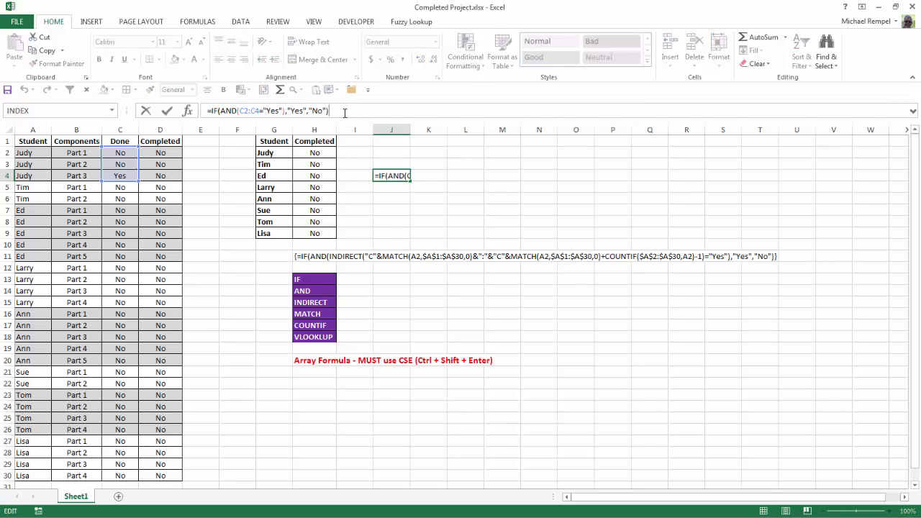
key(ctrl+shift+Return)
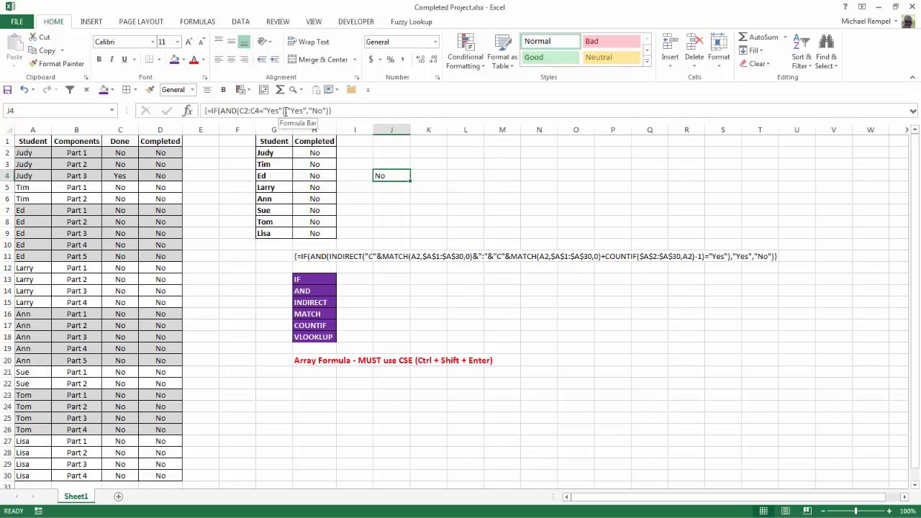
Step: Evaluate the AND(C2:C4="Yes") portion of J4's formula in place, leaving the formula without saving the evaluation
click(285, 112)
drag(285, 112, 219, 106)
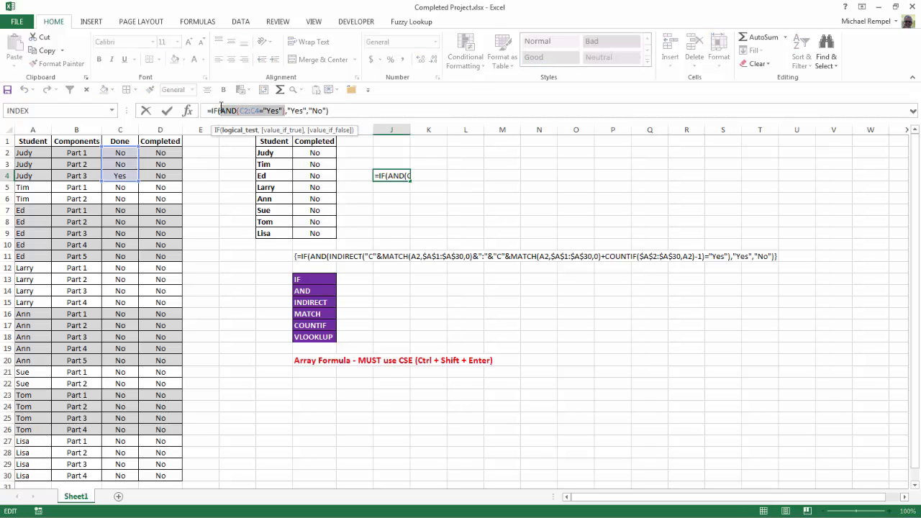
key(F9)
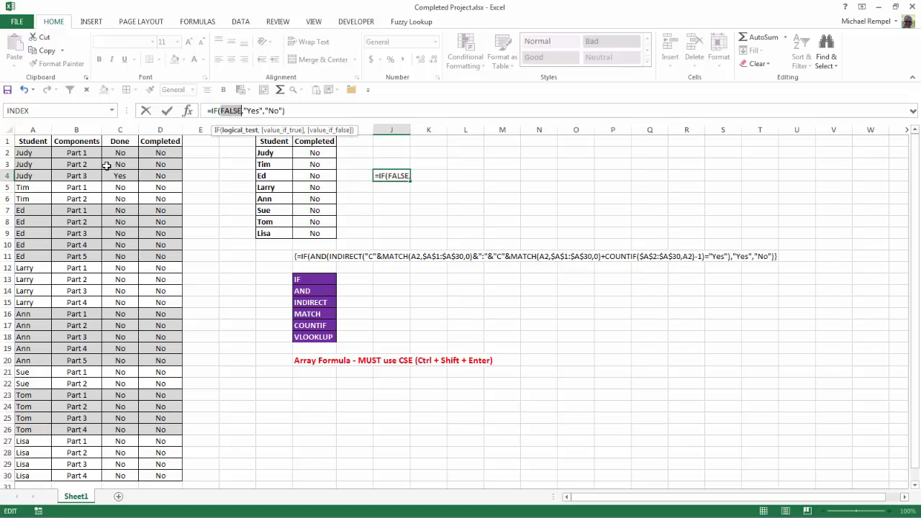
key(Escape)
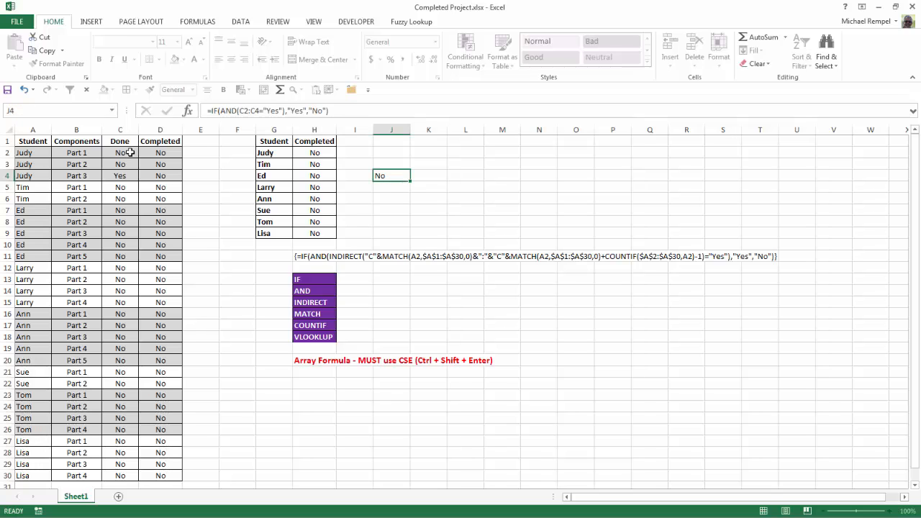
Step: Set all three Done cells of the first student, C2:C4, to Yes
drag(129, 153, 128, 171)
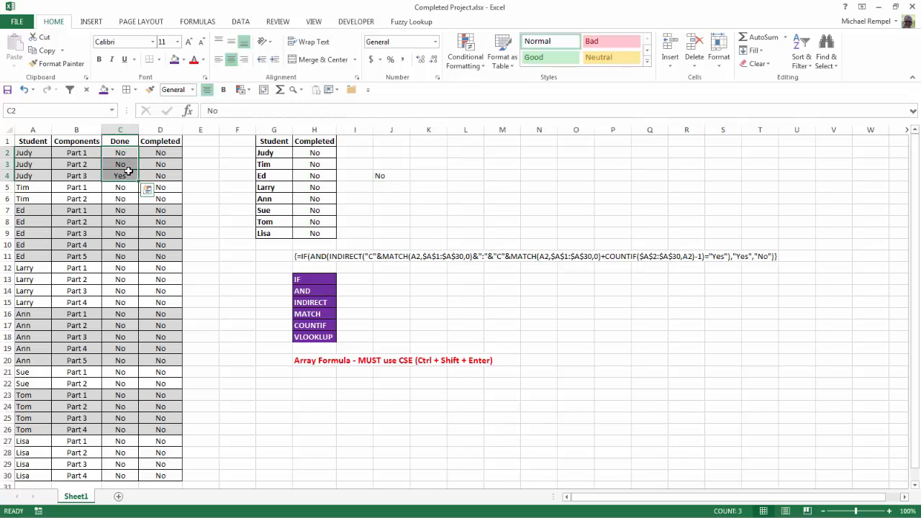
text(Yes)
key(ctrl+Return)
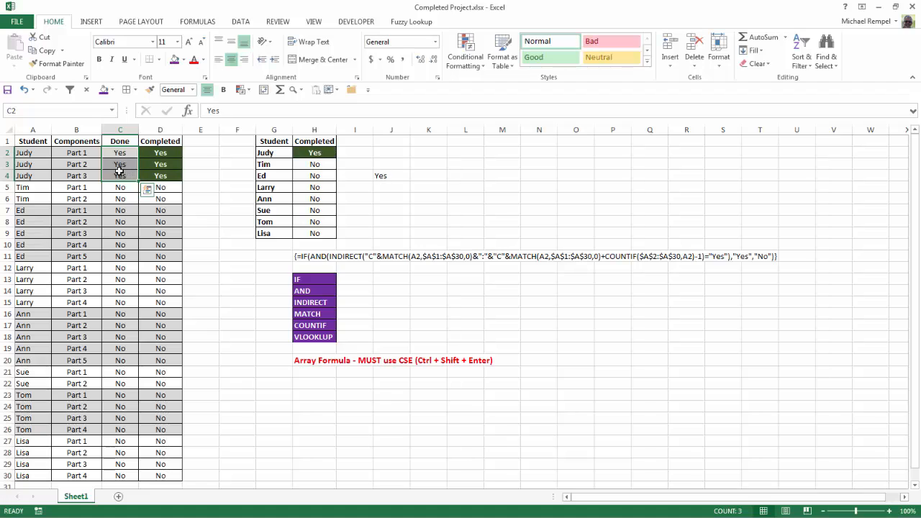
Step: Re-evaluate the AND logical test inside J4's array formula with the new Done entries, and discard the evaluation
click(399, 177)
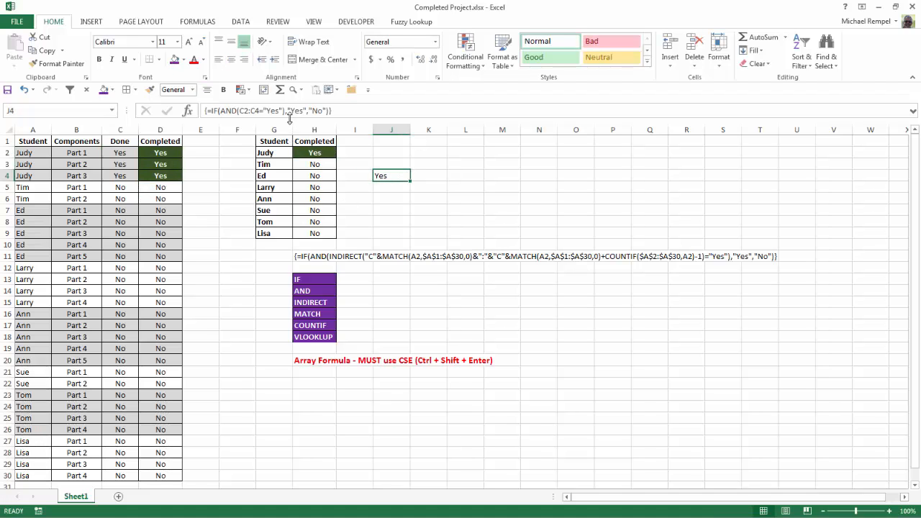
click(285, 111)
drag(286, 111, 220, 112)
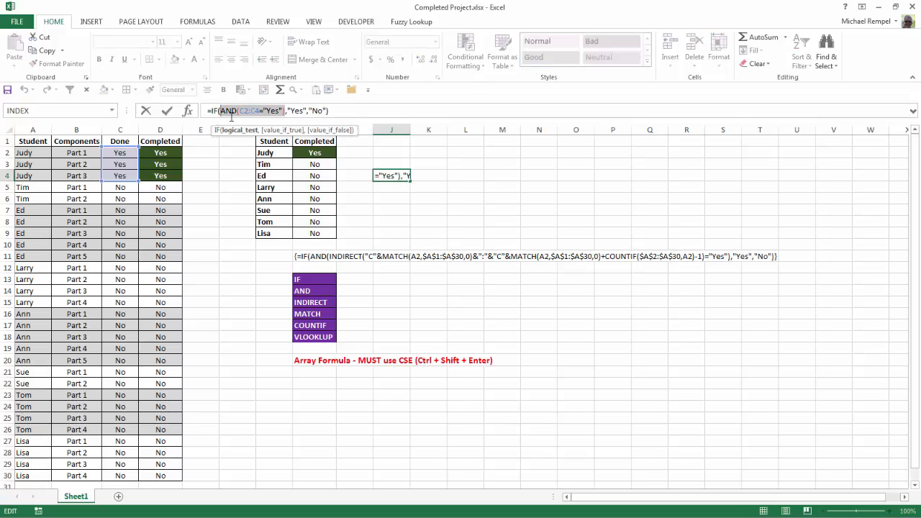
key(F9)
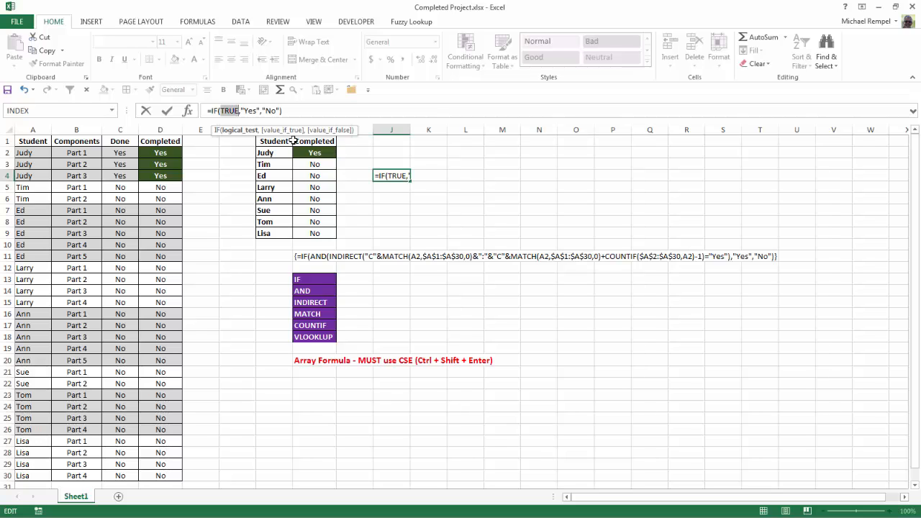
key(Escape)
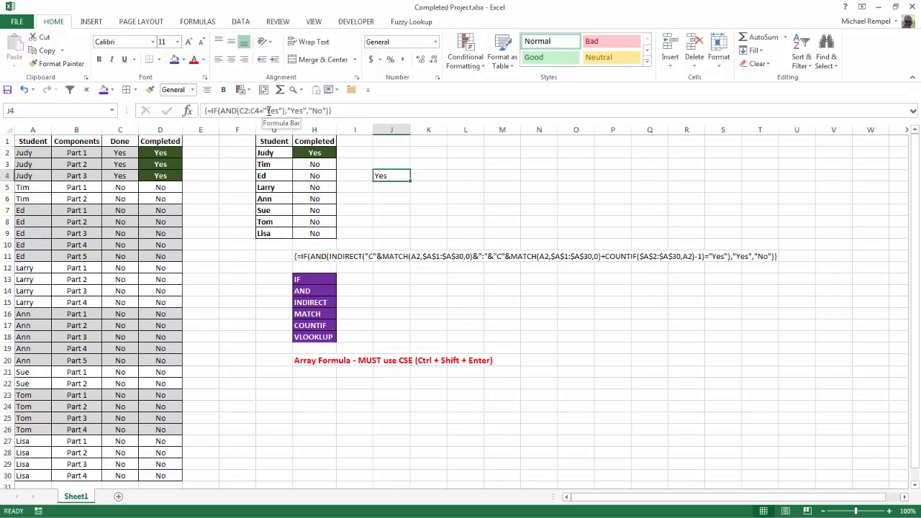
Step: Examine the Completed array formulas for the second and third students, in D5 and D7:D11
click(156, 189)
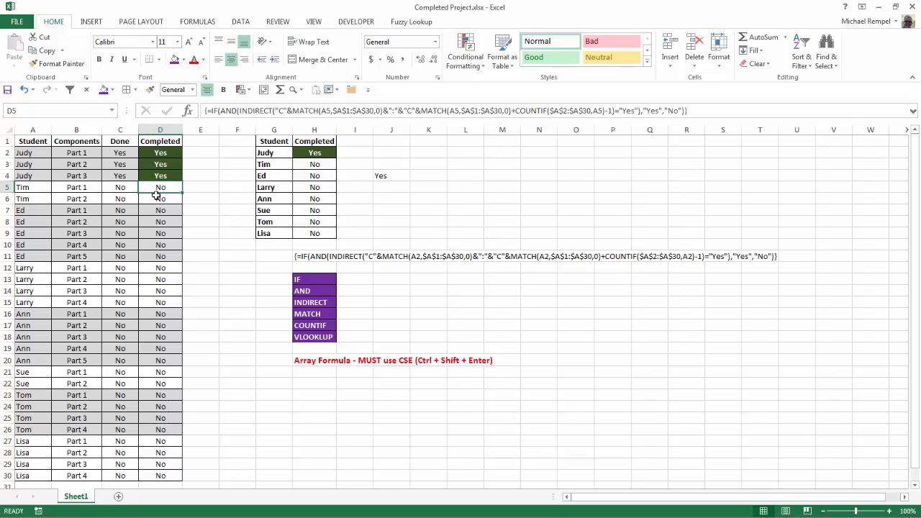
drag(154, 212, 164, 253)
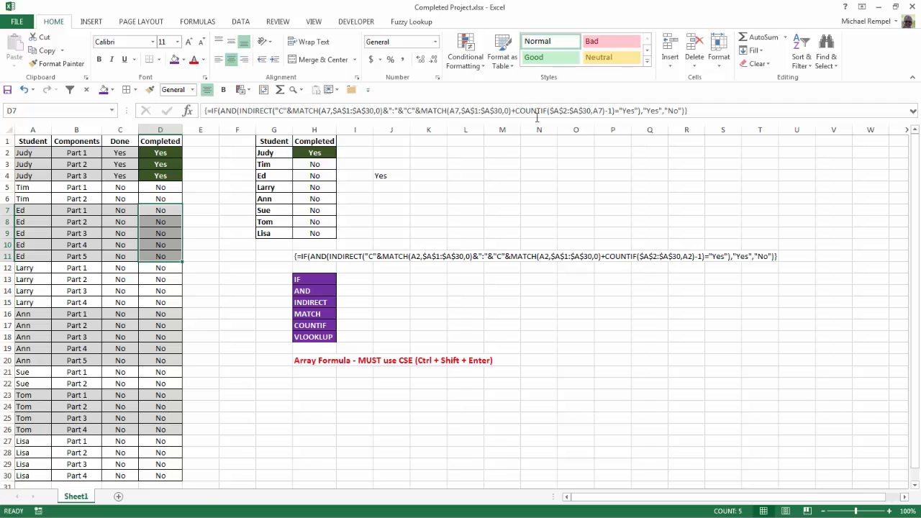
Step: Evaluate the whole ref_text argument of INDIRECT in D2's Completed formula in place, and discard the evaluation
click(162, 153)
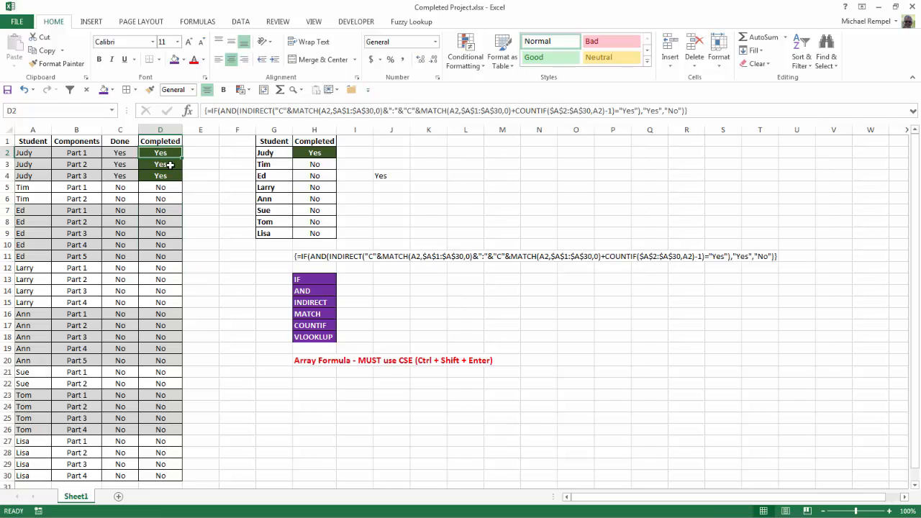
click(291, 111)
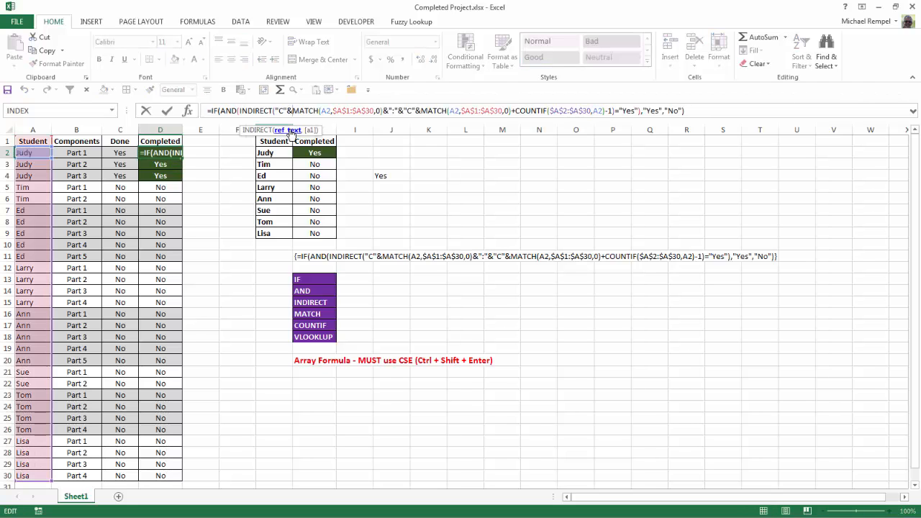
click(294, 131)
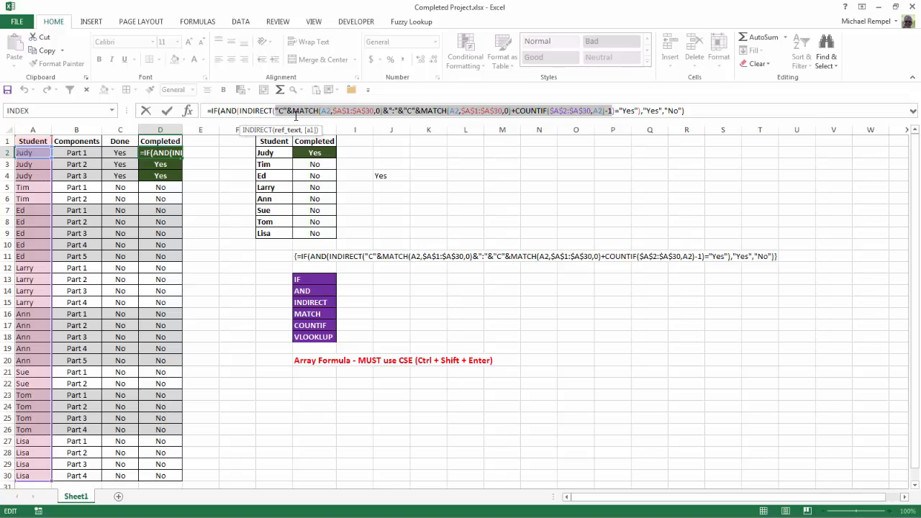
key(F9)
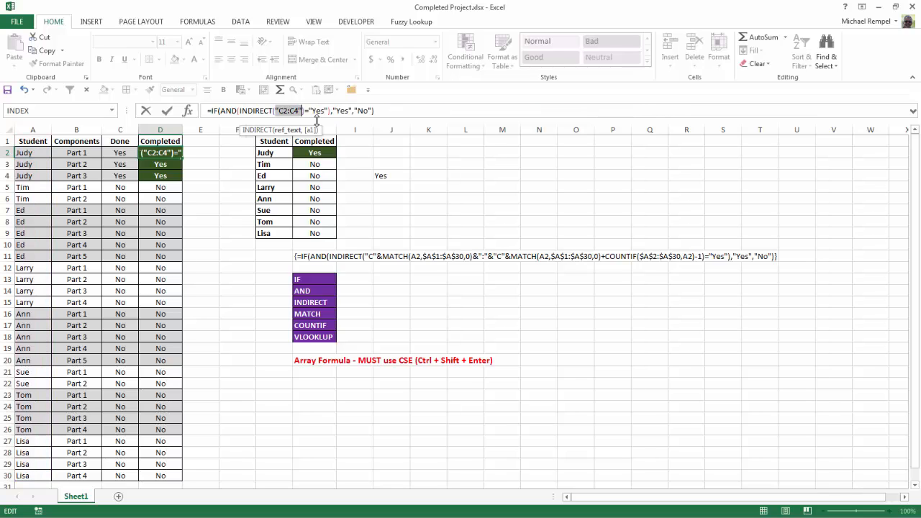
key(Escape)
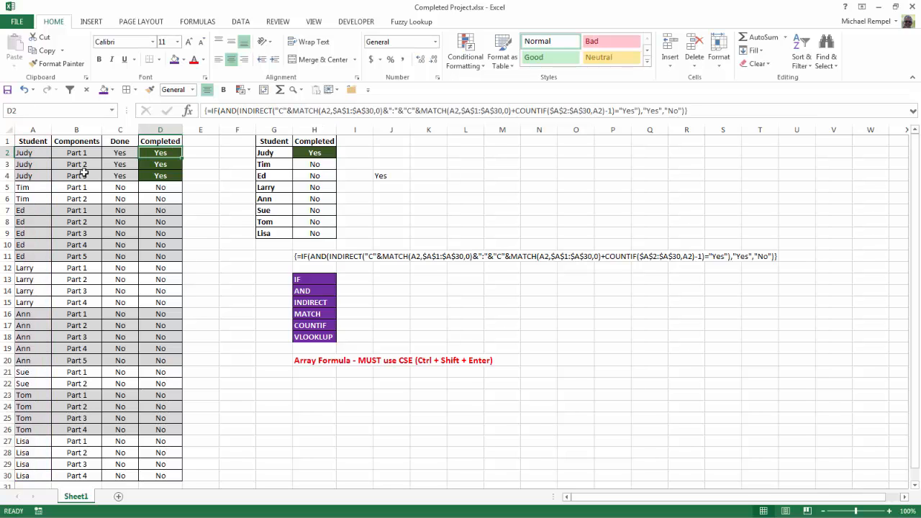
Step: Evaluate INDIRECT's whole ref_text argument in D7's Completed formula for the third student, leaving the formula without saving
click(154, 211)
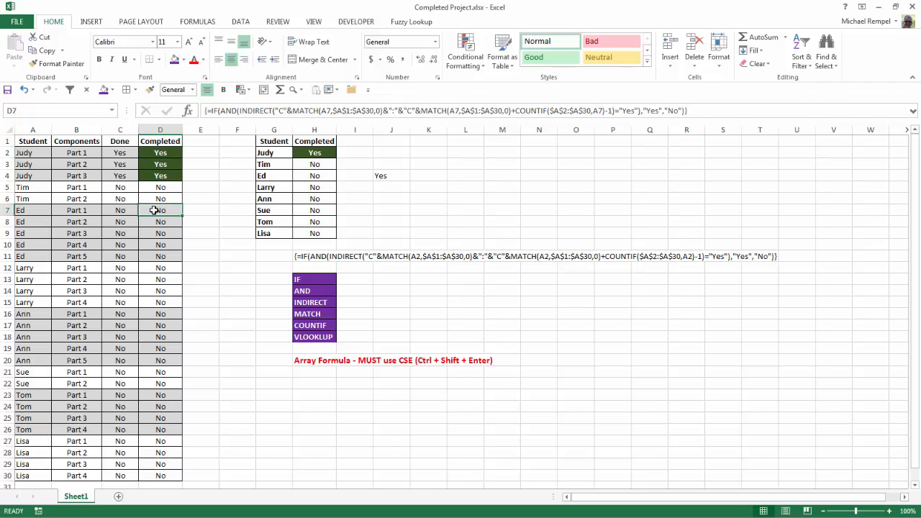
click(305, 105)
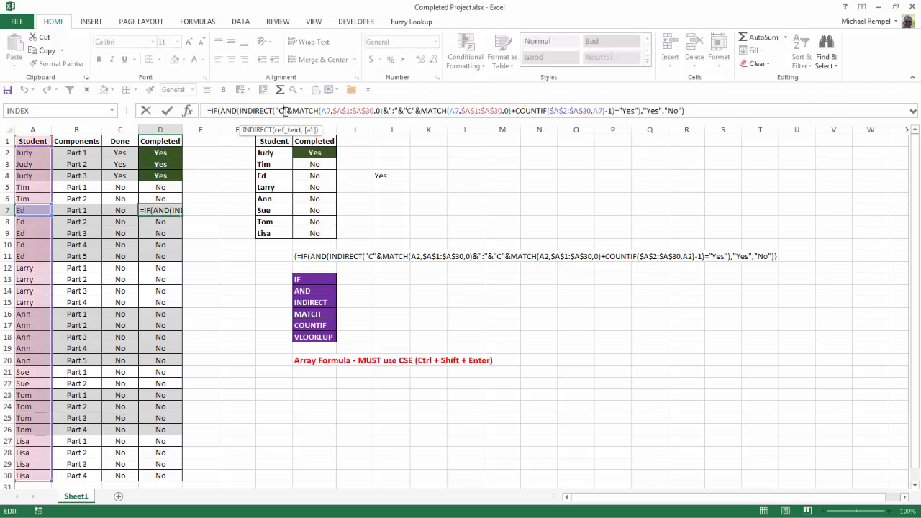
click(288, 130)
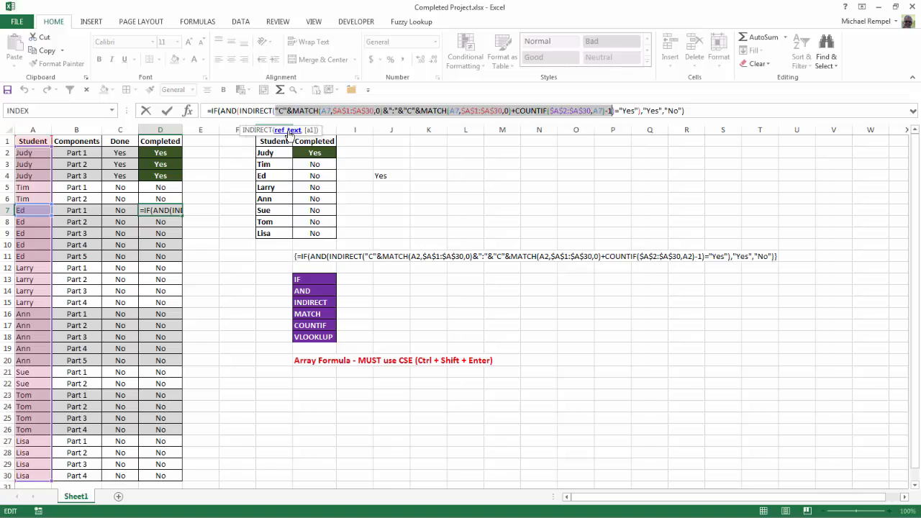
key(F9)
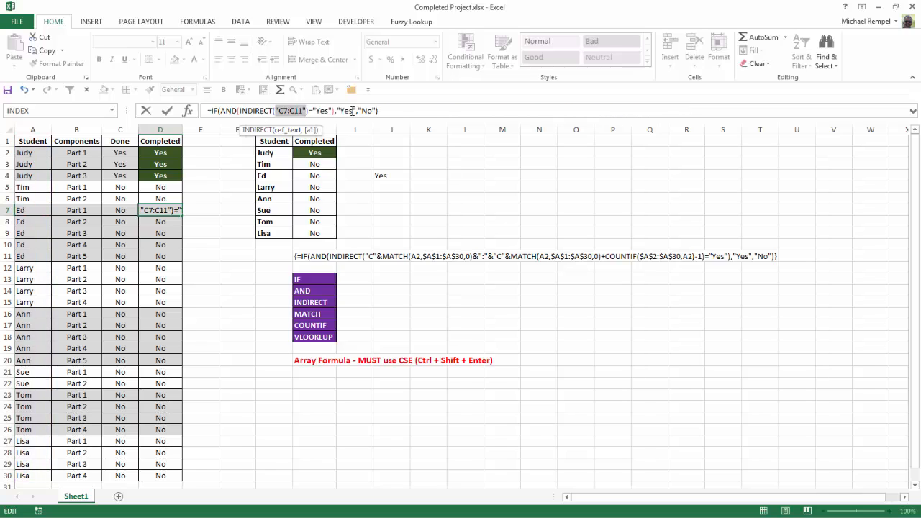
key(Escape)
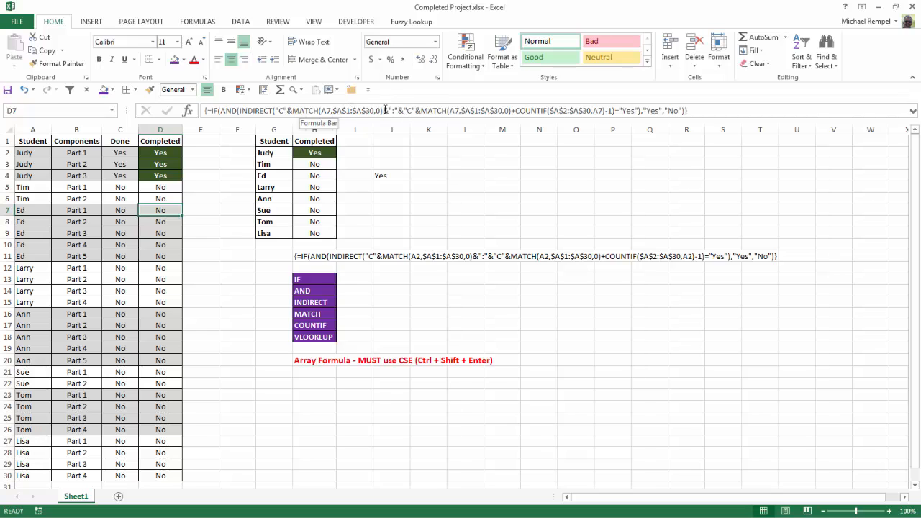
Step: Evaluate both MATCH functions and the COUNTIF function one by one inside D7's formula, and discard the evaluations
drag(382, 110, 291, 115)
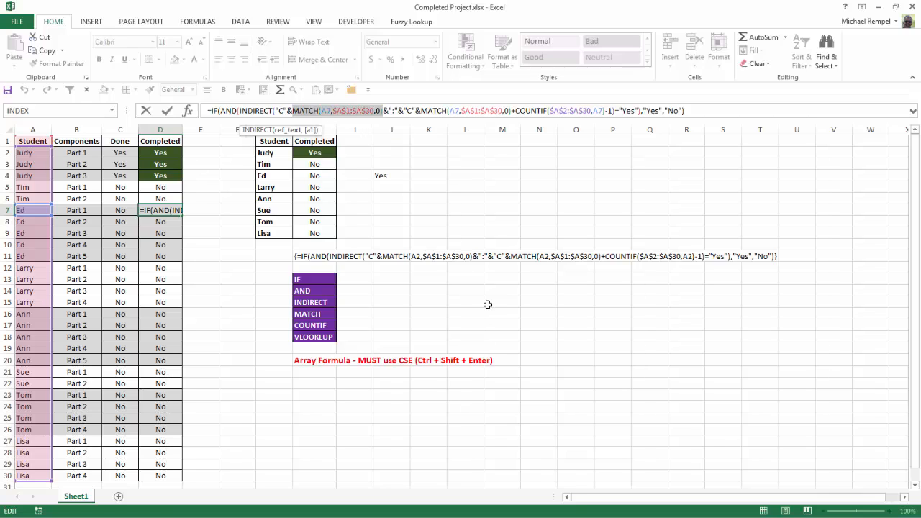
key(F9)
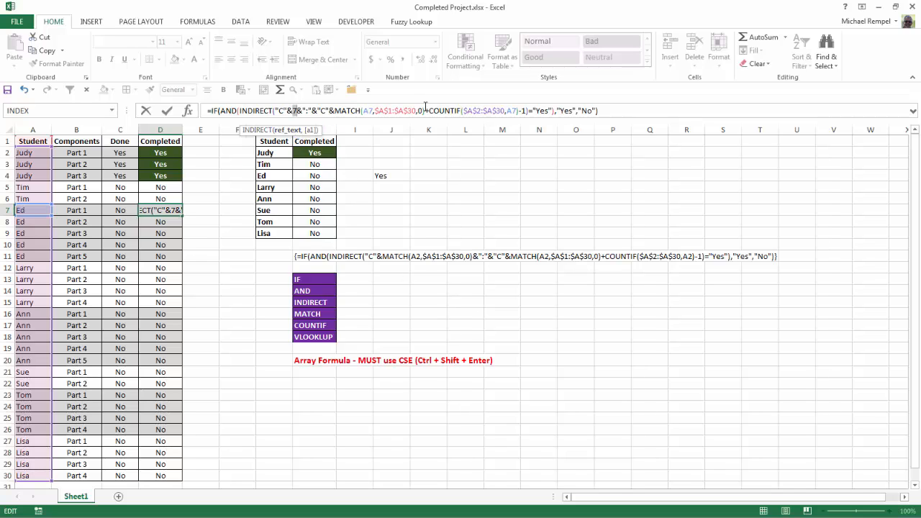
drag(425, 113, 337, 107)
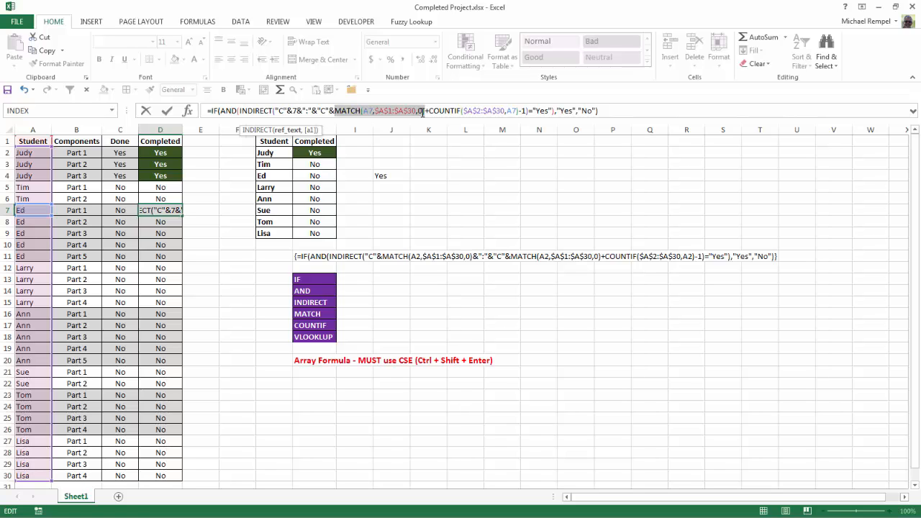
key(F9)
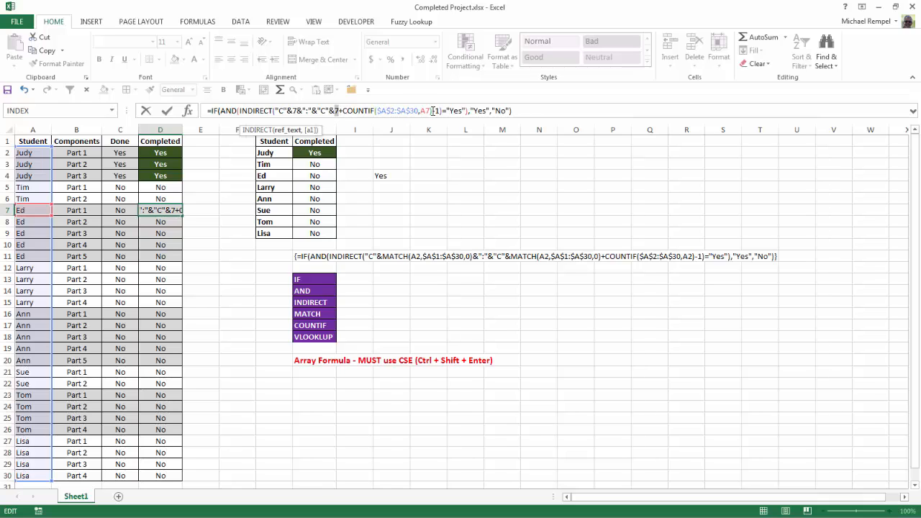
drag(432, 110, 344, 106)
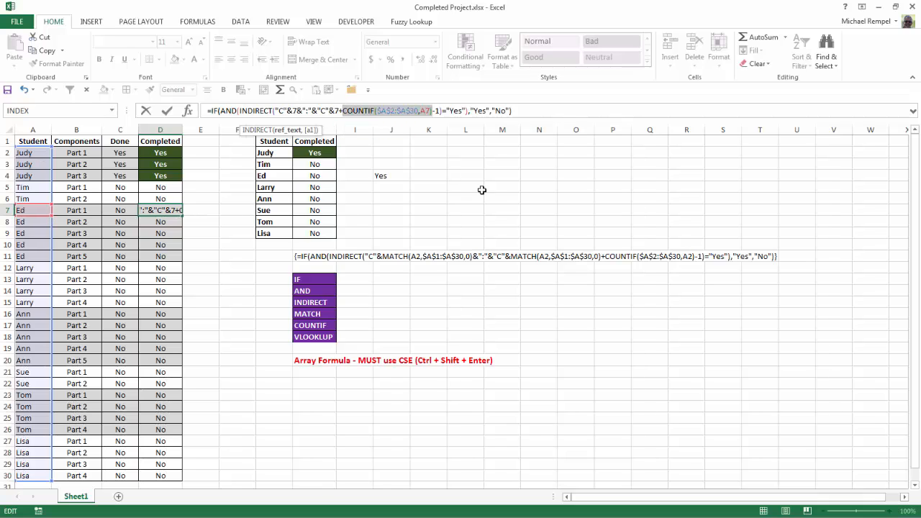
key(F9)
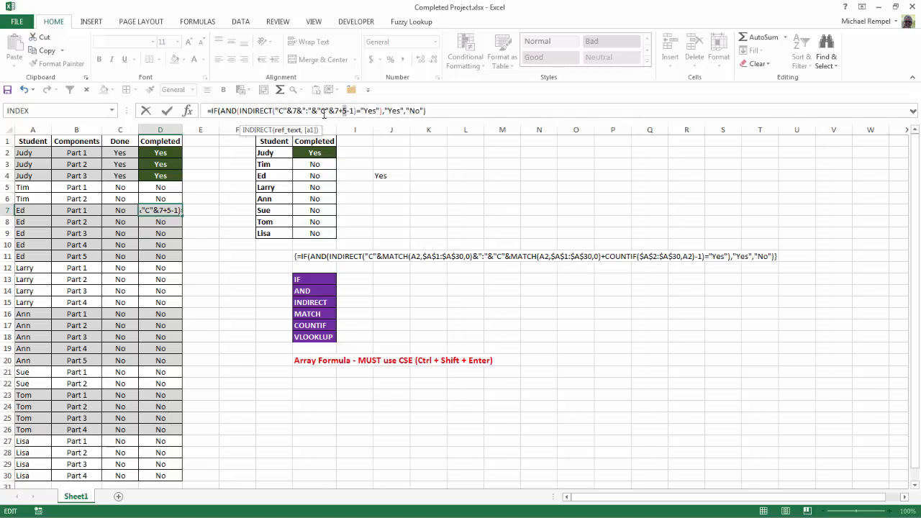
key(Escape)
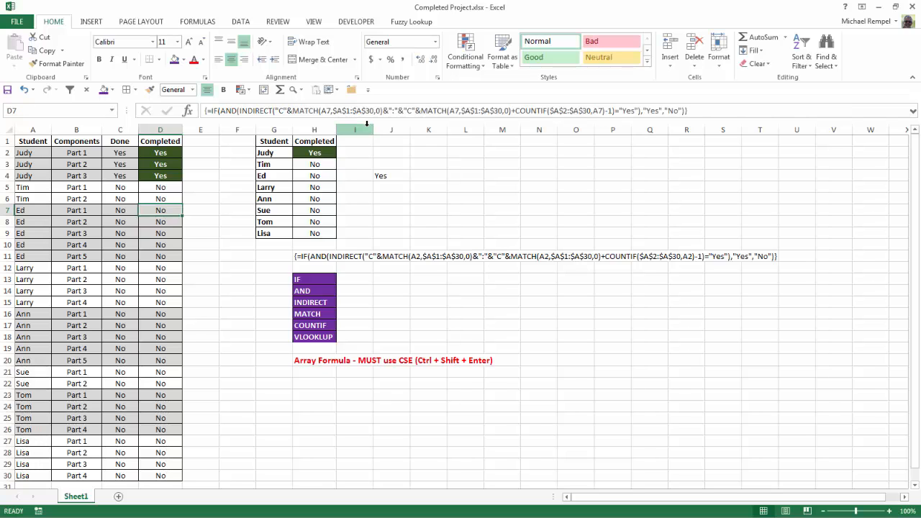
Step: Re-evaluate D7's complete INDIRECT reference text to compare it with its separate parts, and cancel the formula edit
click(285, 110)
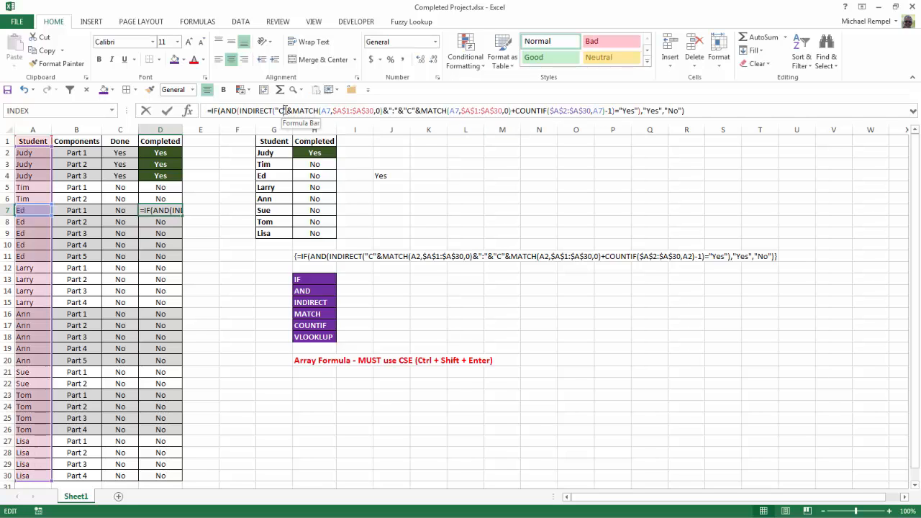
click(292, 131)
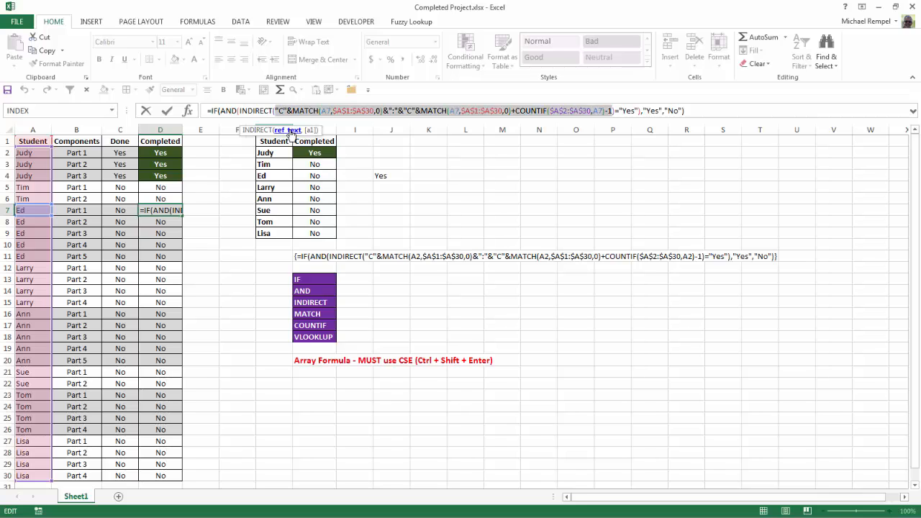
key(F9)
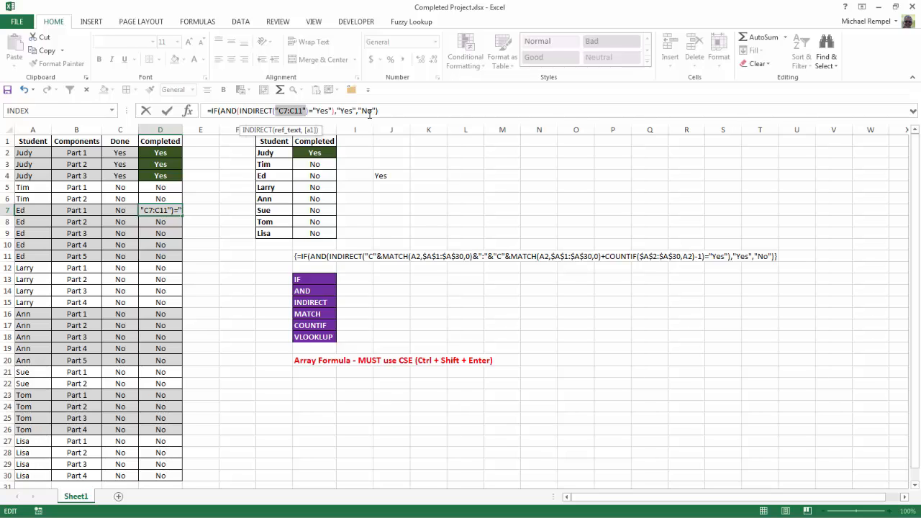
key(Escape)
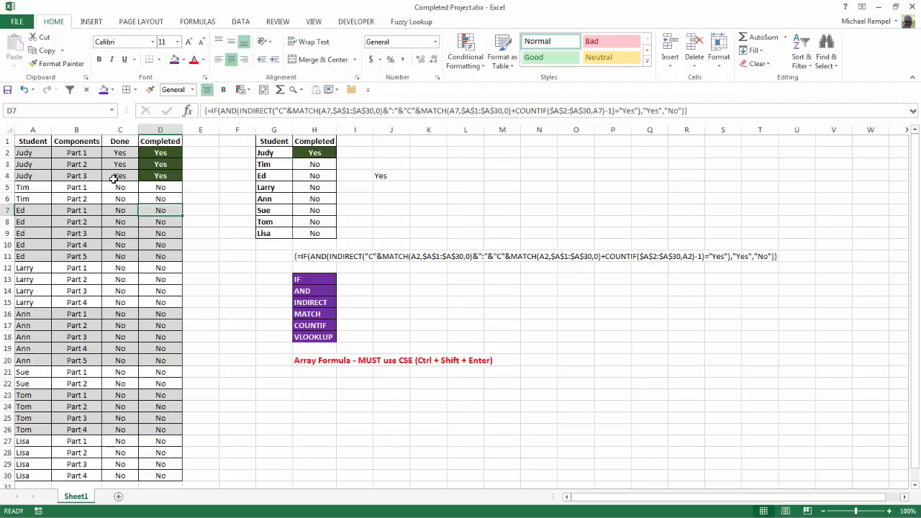
Step: Inspect the conditional formatting rule behind the Completed cell D2, including its condition and format, and close it without changes
click(159, 154)
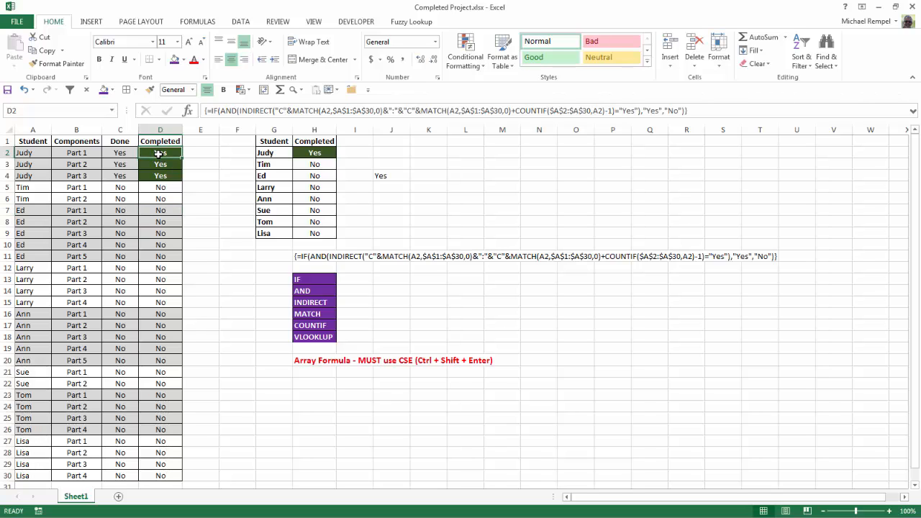
click(466, 52)
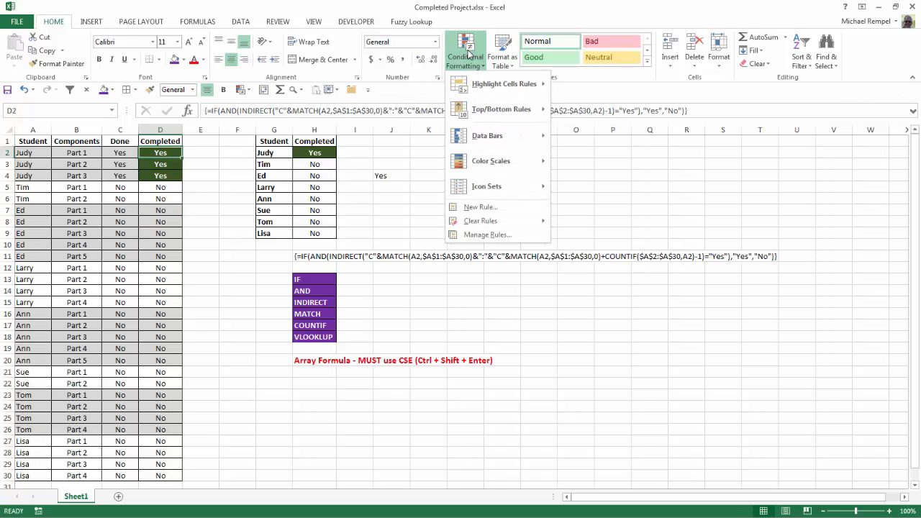
click(487, 234)
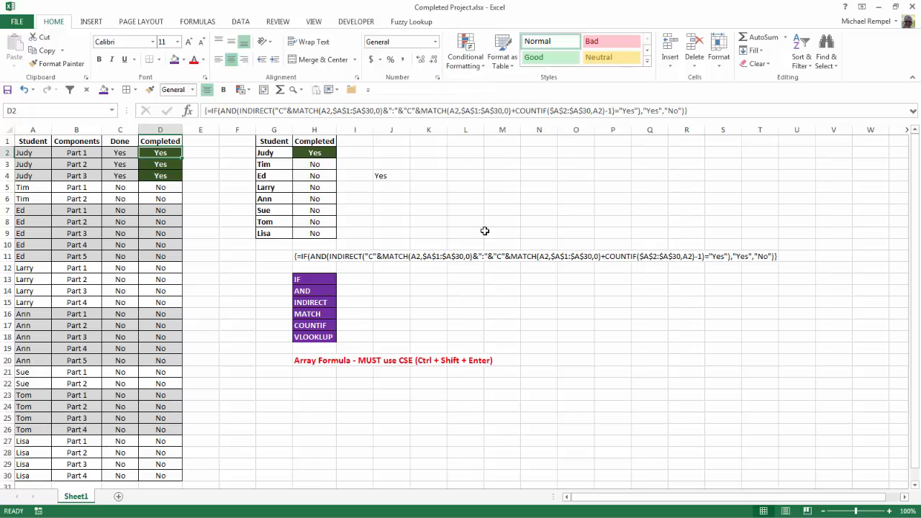
click(445, 264)
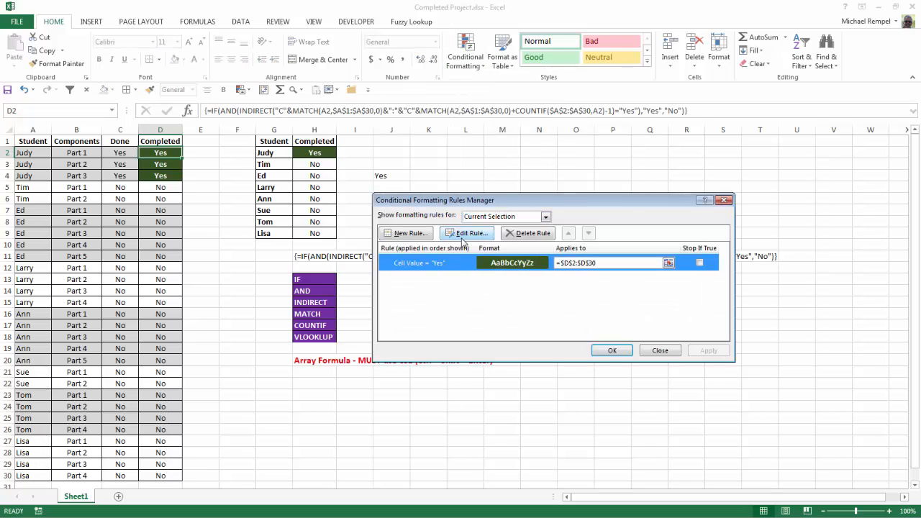
click(462, 237)
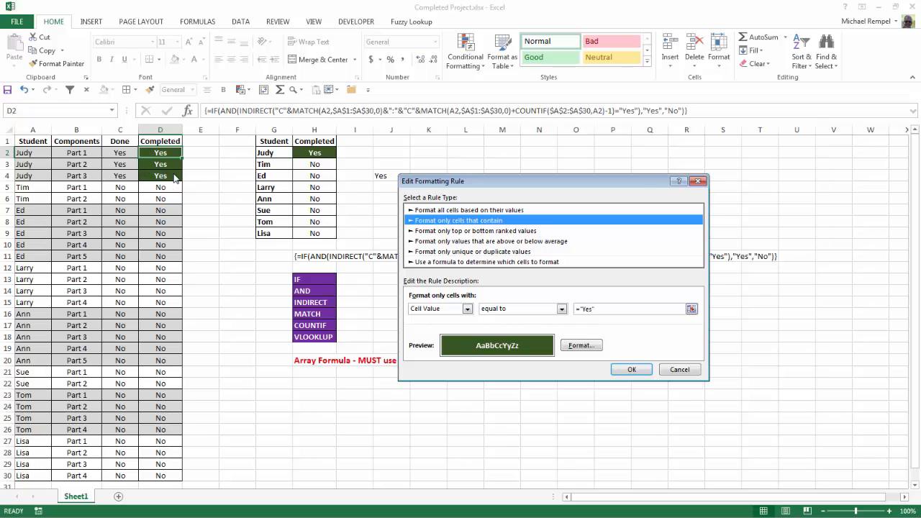
click(679, 371)
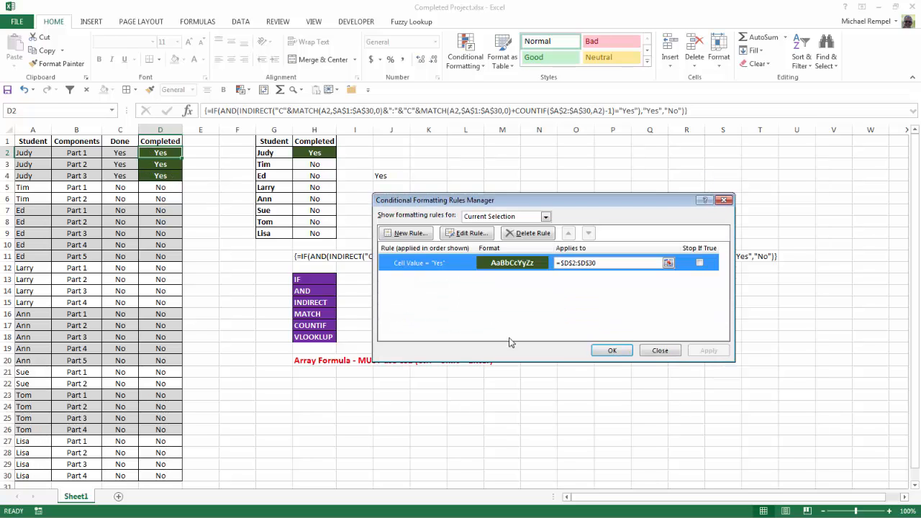
click(658, 352)
Step: Inspect the conditional formatting rule for H2 in the summary table's Completed column, and accept it with its existing settings
click(309, 152)
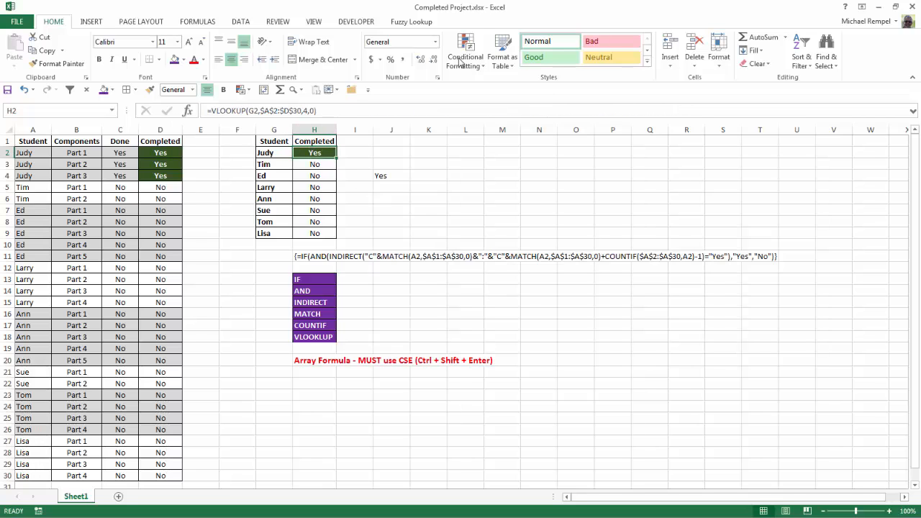
click(465, 54)
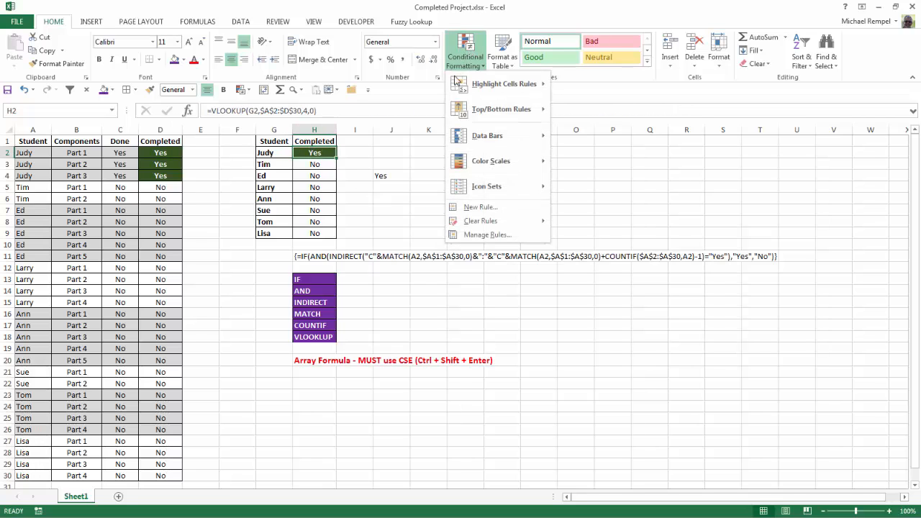
click(488, 235)
click(457, 262)
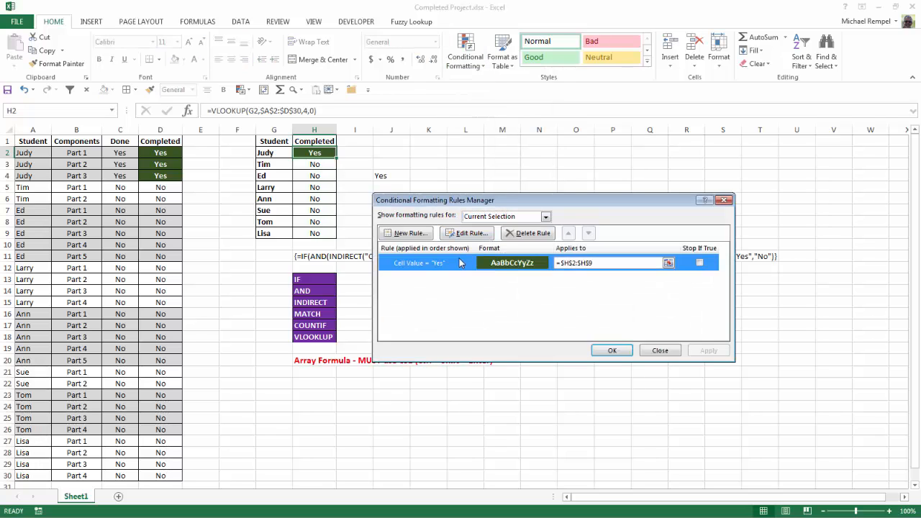
click(484, 235)
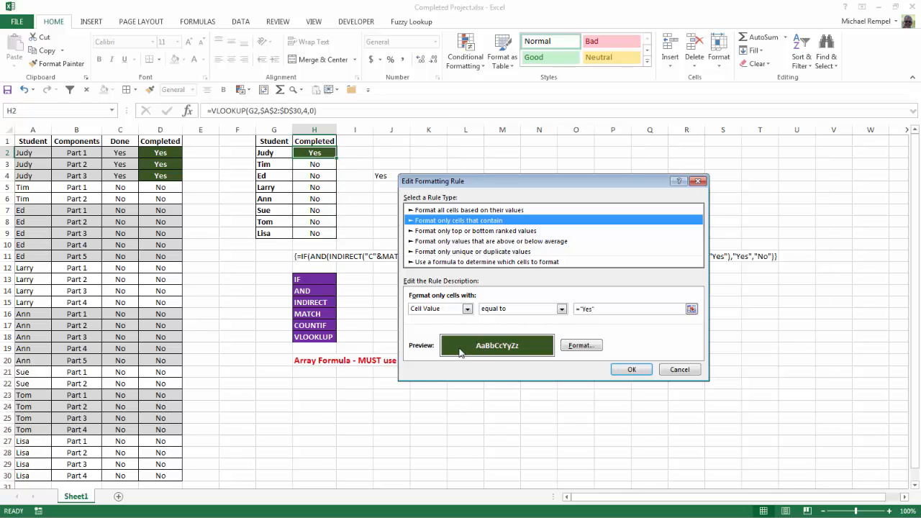
click(632, 373)
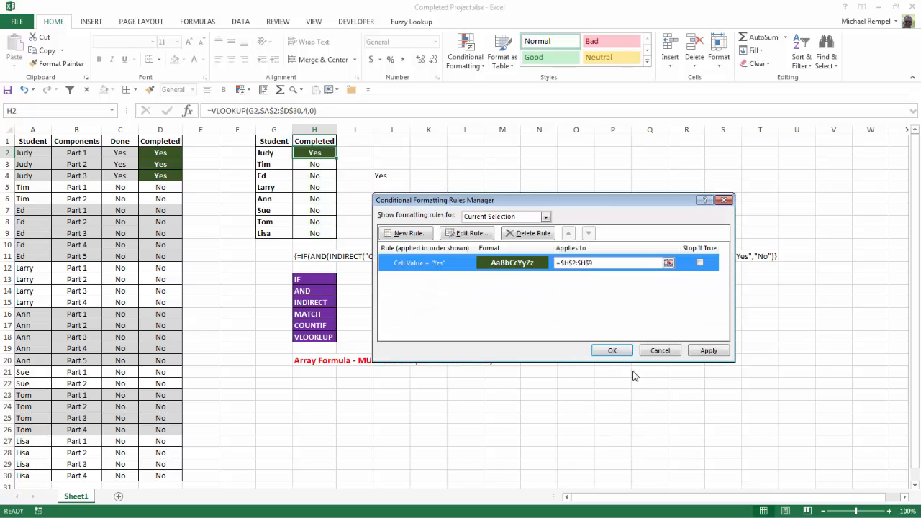
click(697, 351)
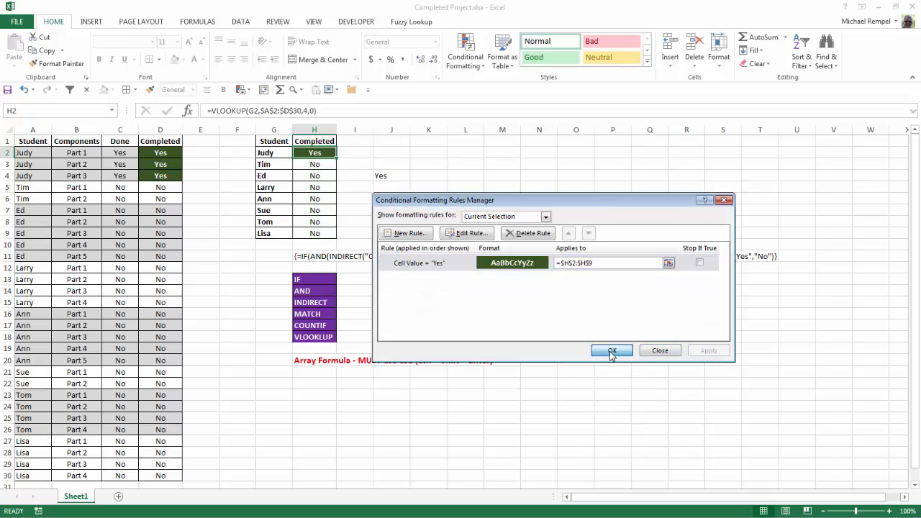
click(611, 351)
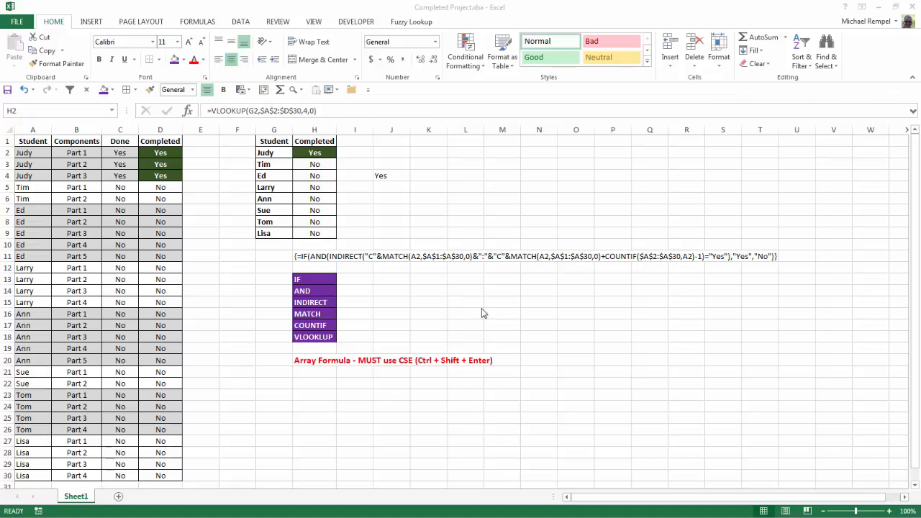
Step: Set all five Done cells of the third student, C7:C11, to Yes at once
drag(122, 209, 127, 256)
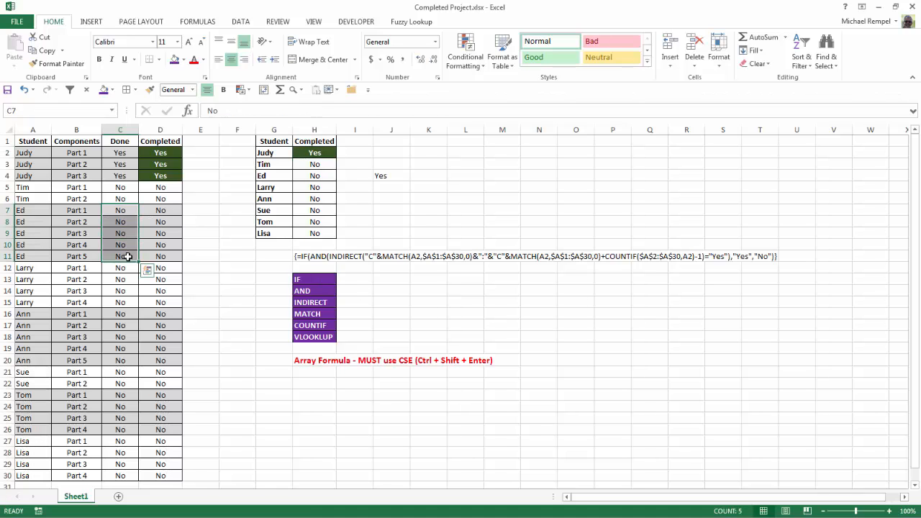
text(Yes)
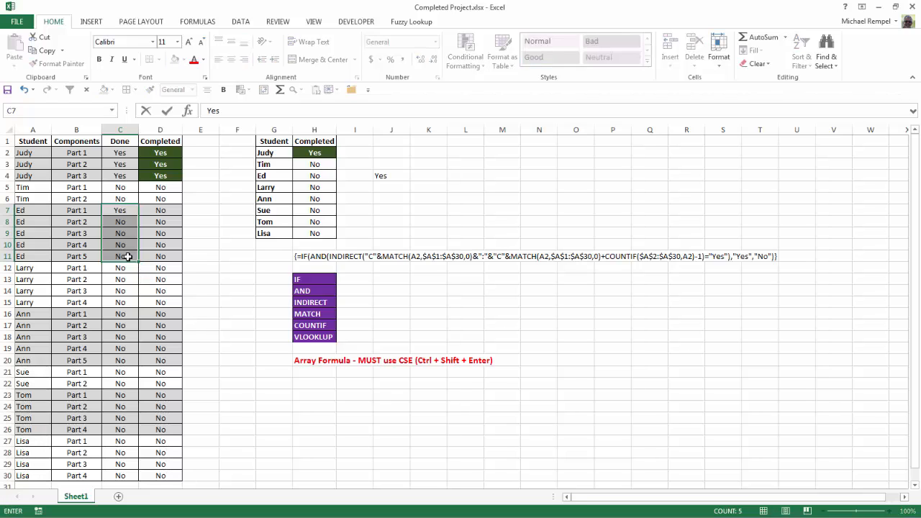
key(ctrl+Return)
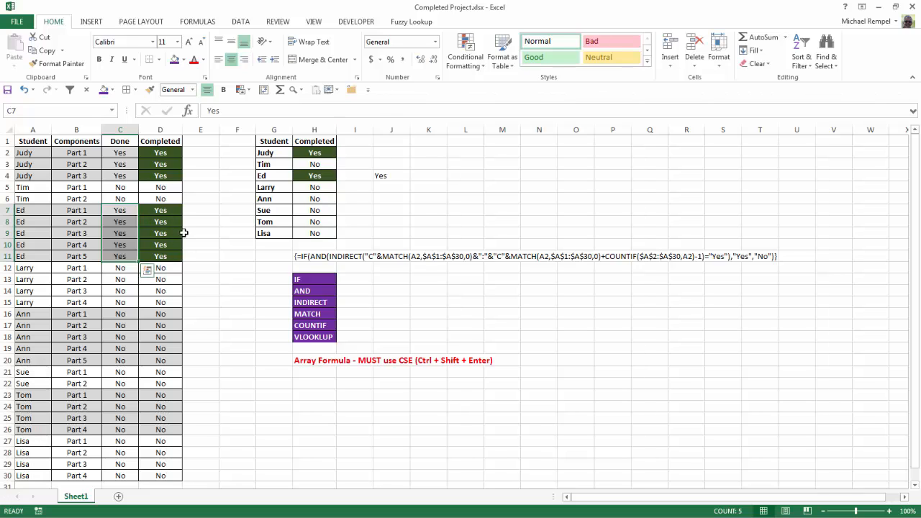
Step: Set the third student's Part 3 Done cell, C9, to No
click(121, 233)
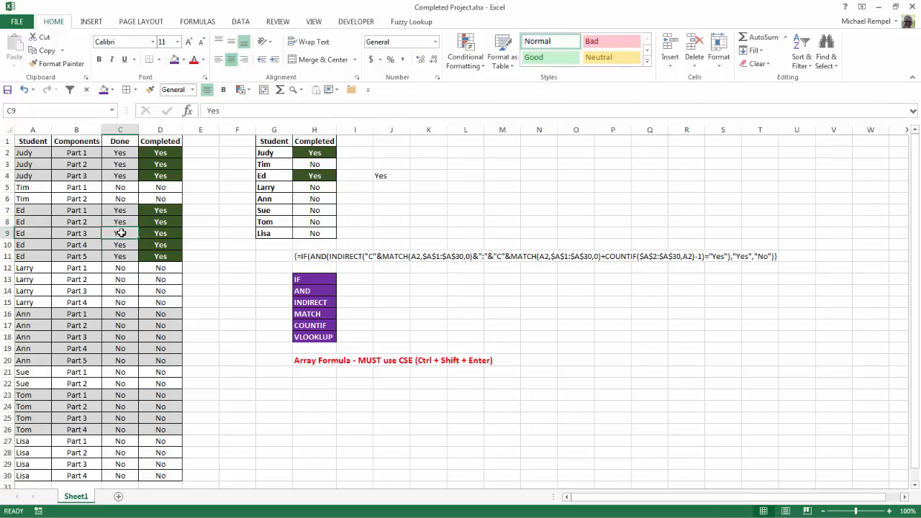
text(No)
key(Return)
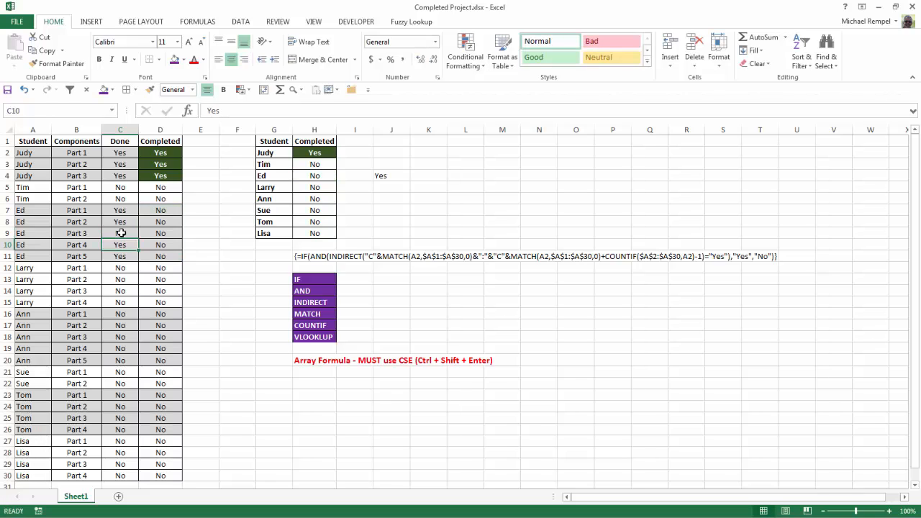